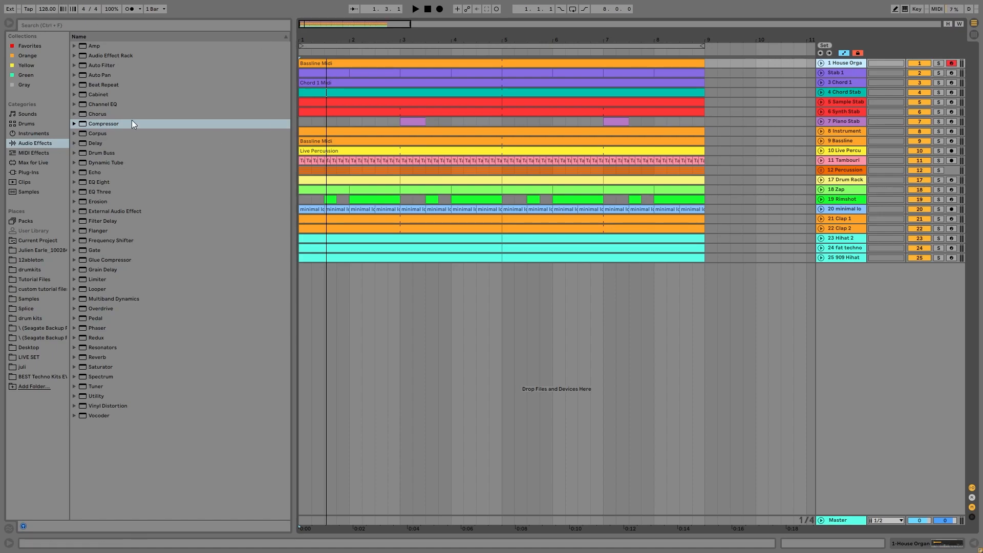
Listen to the full arrangement and to the 8 Instrument and 9 Bassline tracks soloed together, clearing their solo again.
key("space")
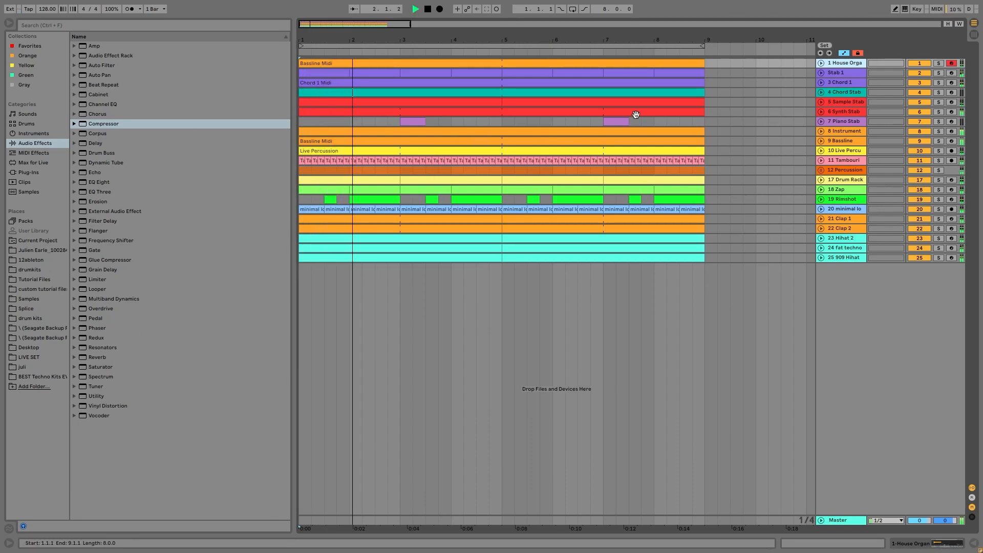
key("space")
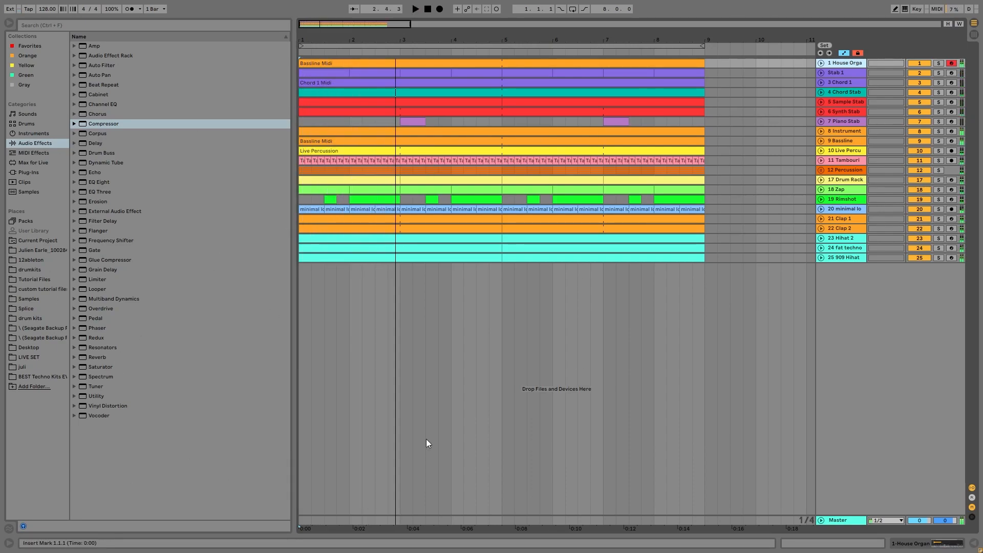
left_click(842, 128)
left_click(840, 141)
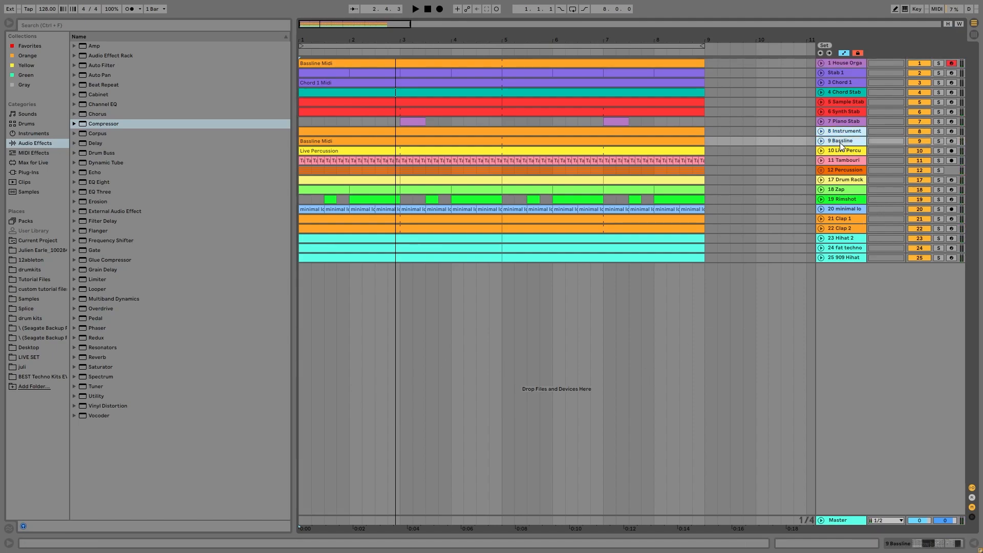
left_click(935, 129)
left_click(938, 131)
key("space")
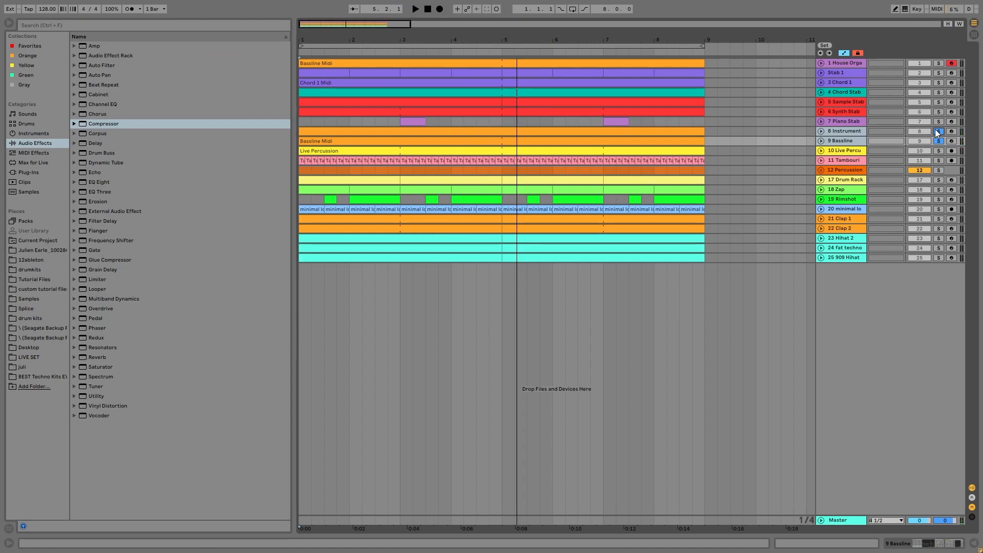
left_click(937, 131)
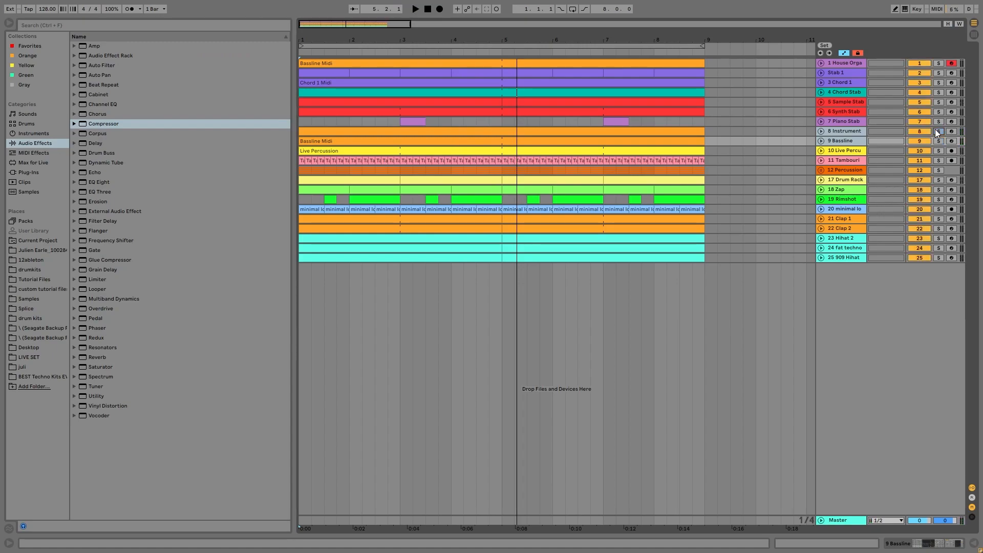
Solo the 9 Bassline track and open its Bassline Midi clip to audition and examine the note pattern.
left_click(850, 131)
left_click(849, 140)
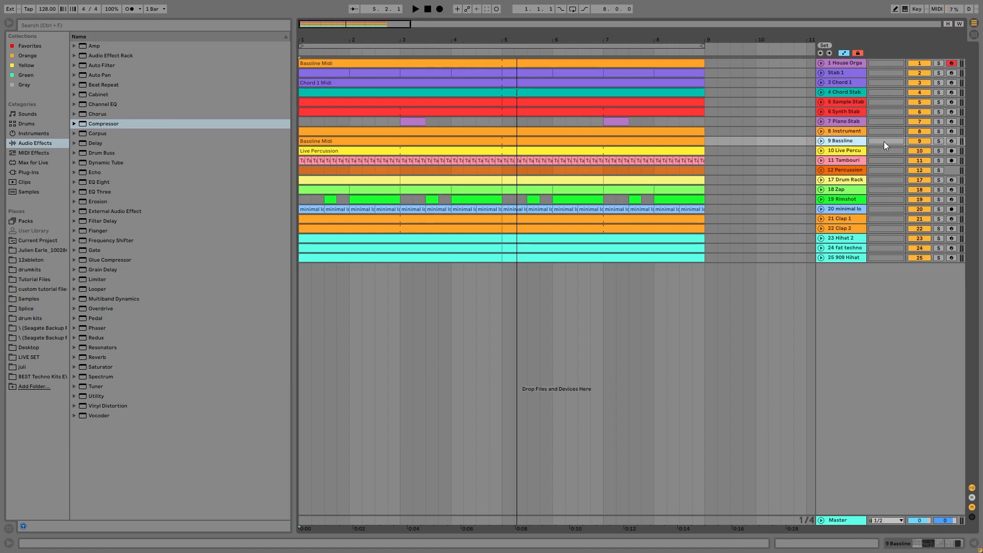
left_click(939, 141)
left_click(502, 139)
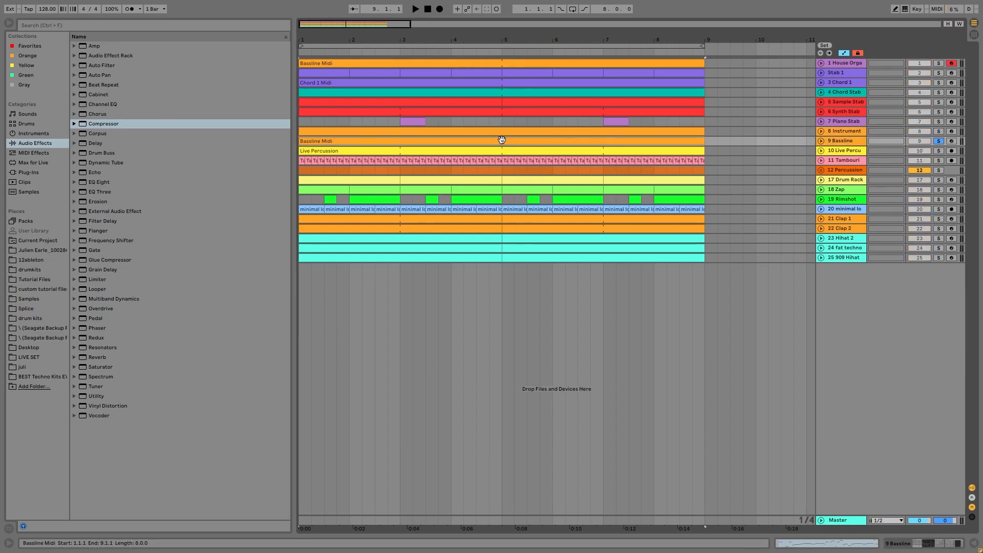
double_click(502, 140)
key("space")
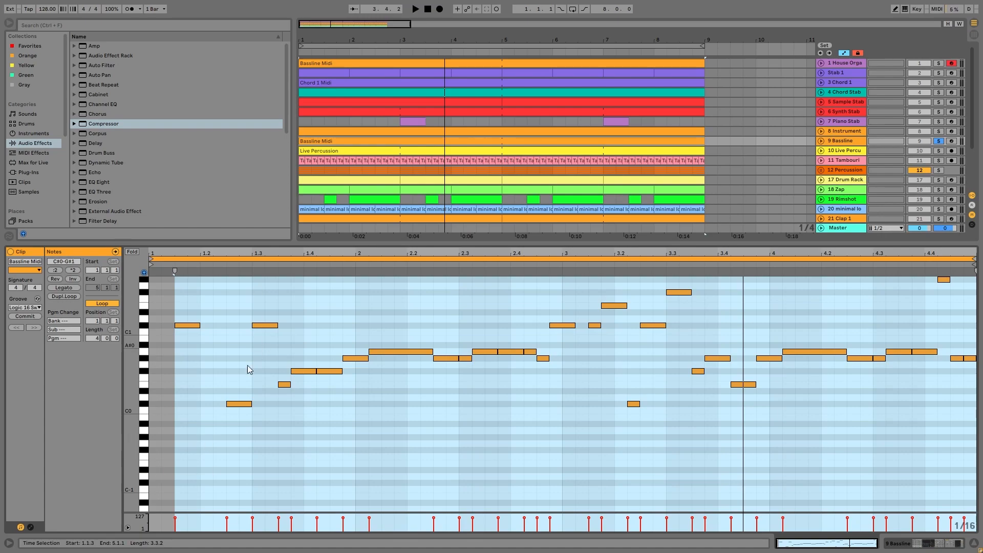
key("space")
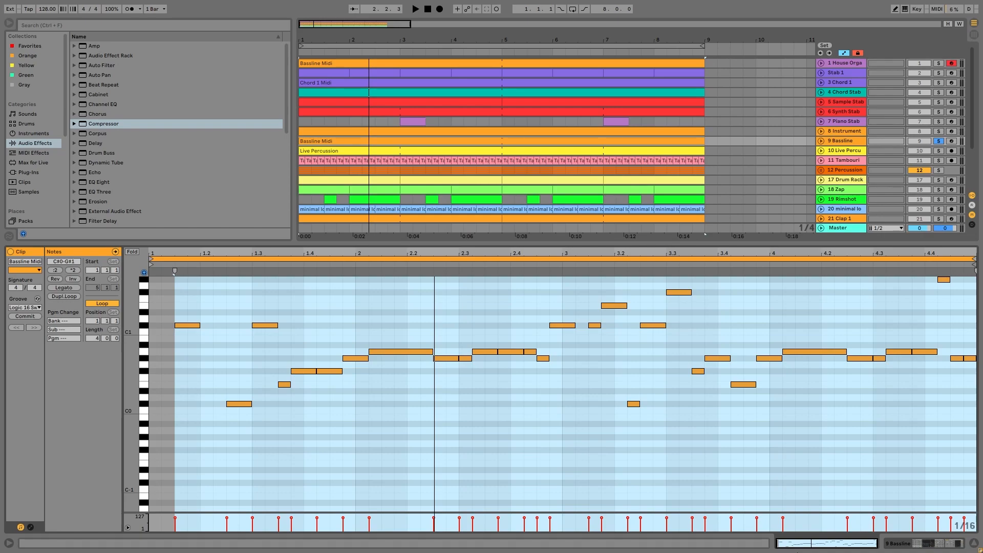
key("space")
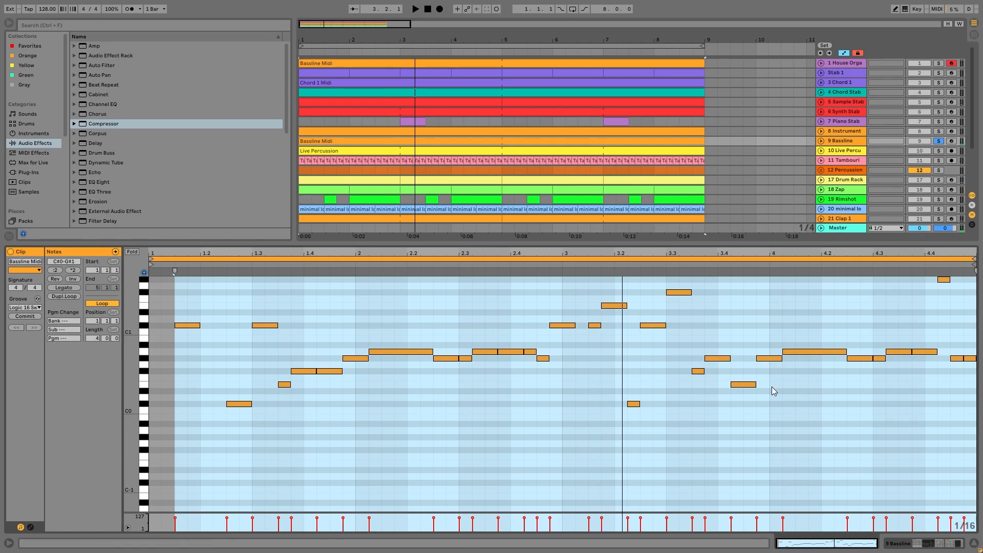
Solo the 8 Instrument track together with 9 Bassline and turn on arrangement looping while auditioning both.
left_click(938, 131)
key("space")
left_click(938, 141, "ctrl")
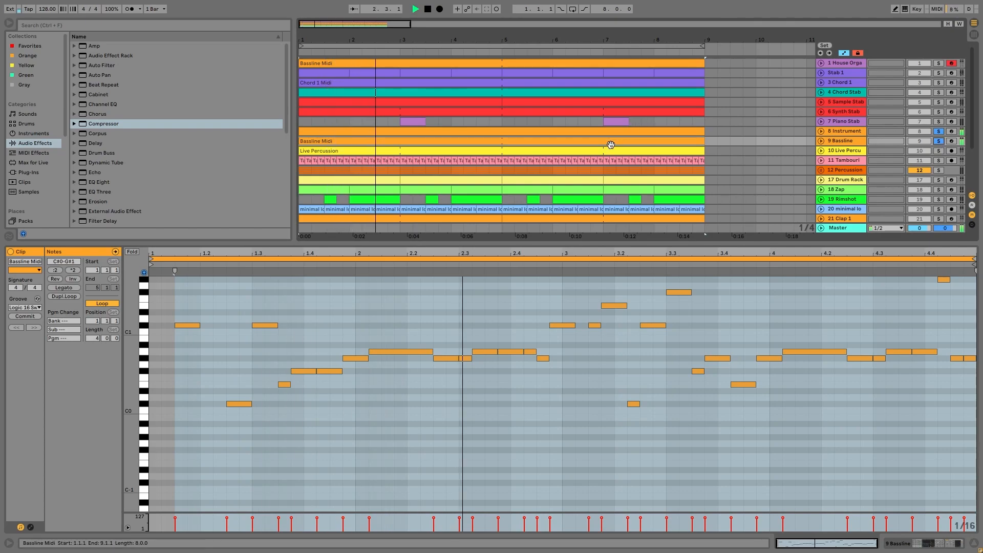
key("ctrl+l")
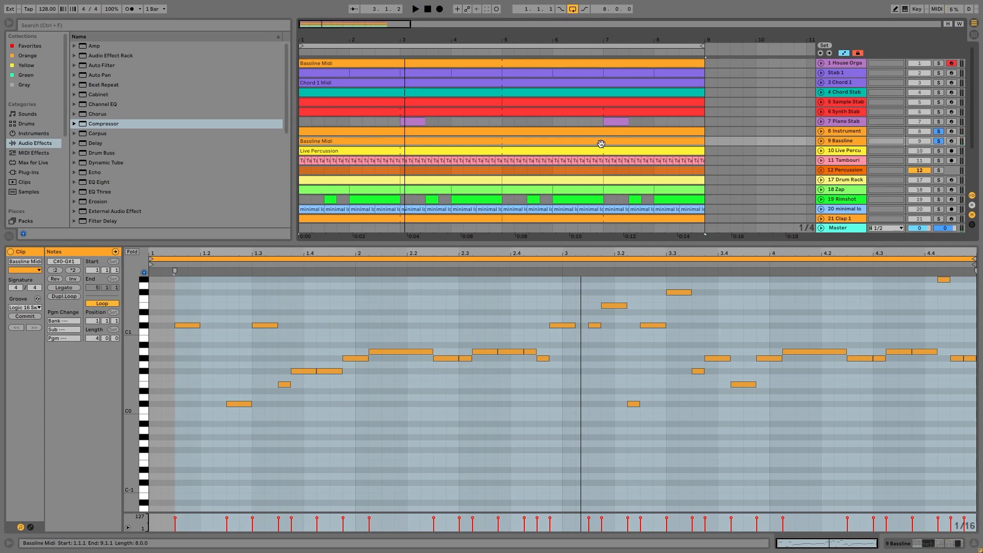
key("space")
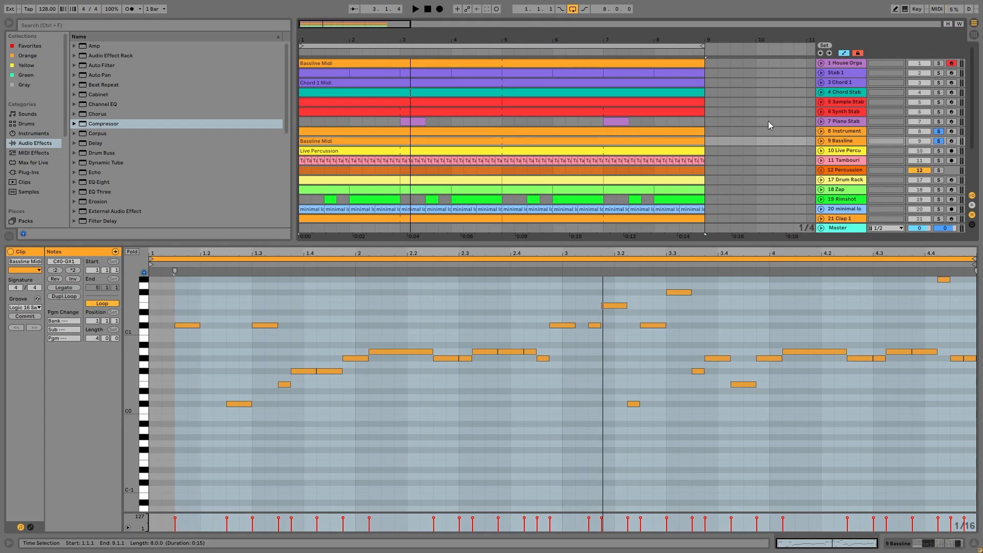
Compare the full unsoloed mix with the 8 Instrument and 9 Bassline tracks soloed together.
left_click(938, 141)
key("space")
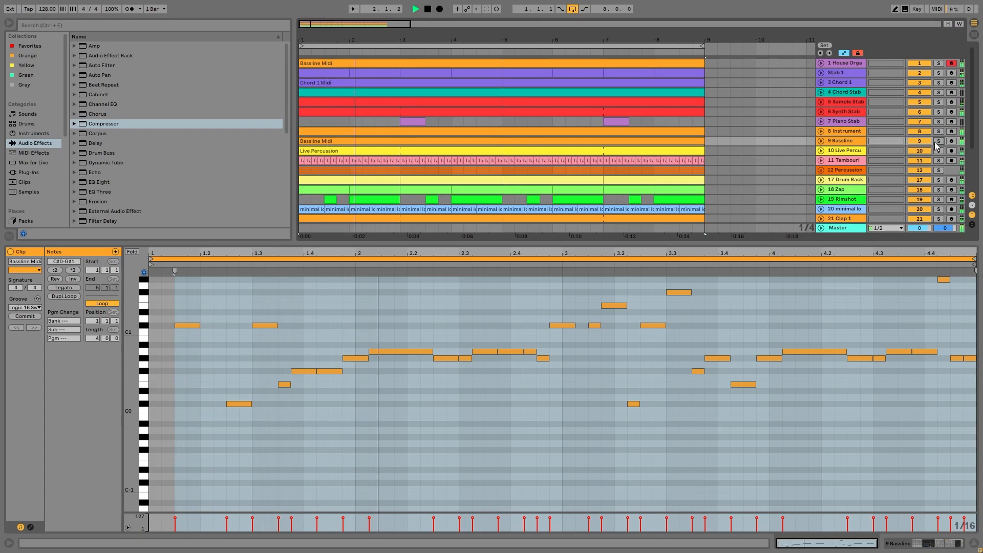
left_click(936, 142)
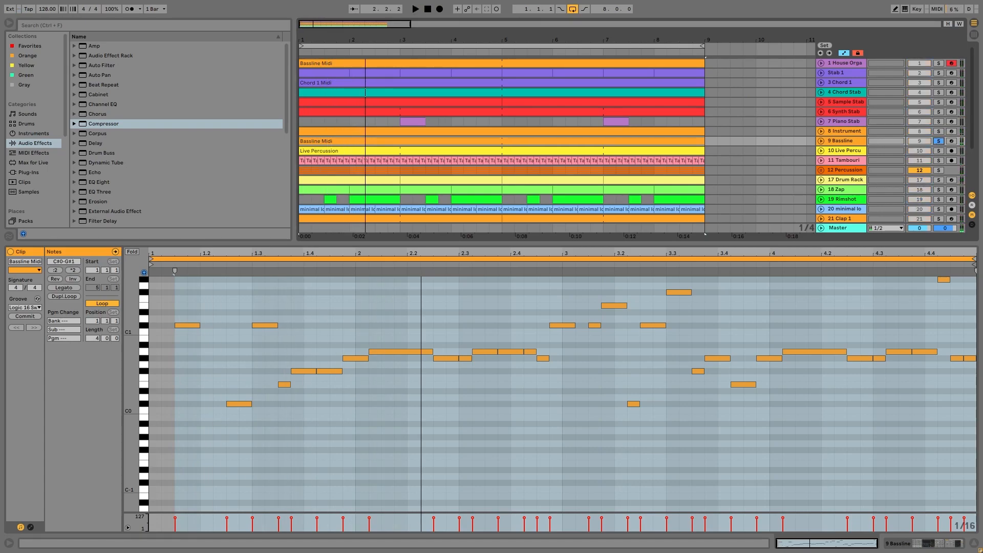
left_click(939, 131)
key("space")
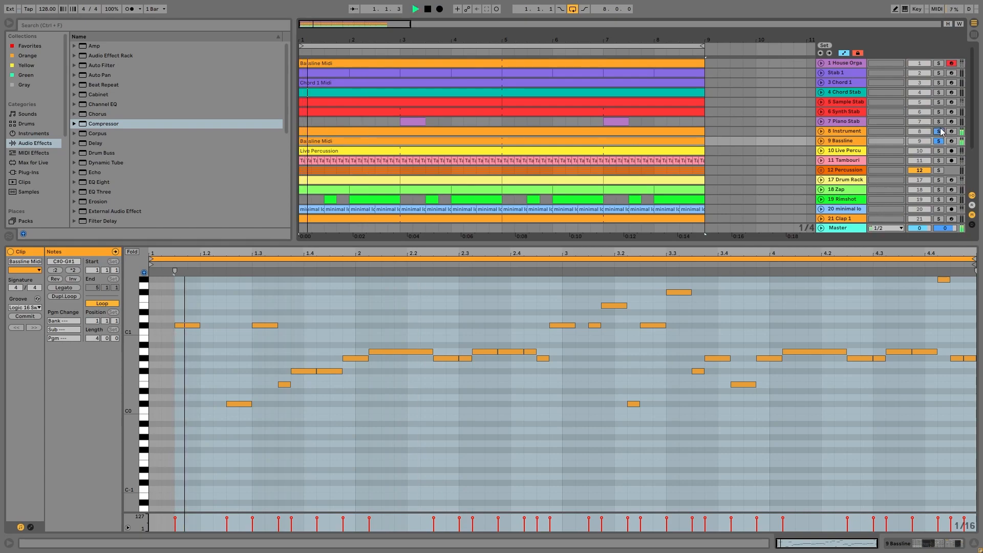
key("space")
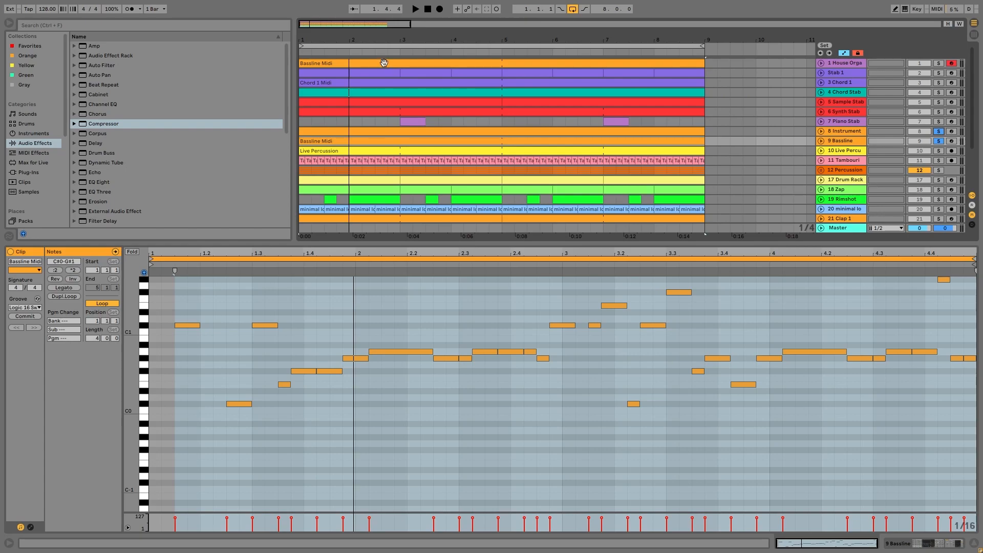
Show the 9 Bassline devices and examine the Operator's global settings, oscillators A, B and C, and filter envelope.
left_click(916, 545)
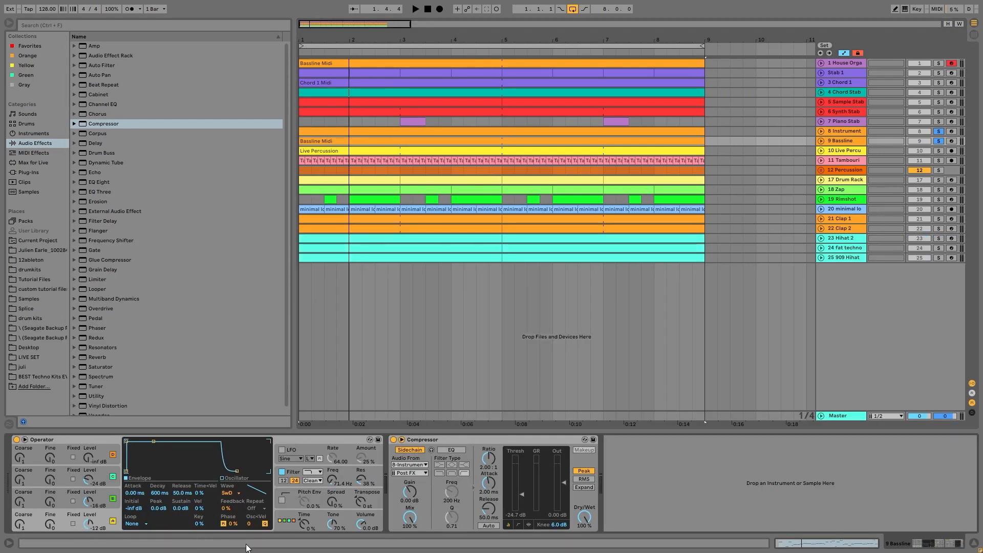
left_click(287, 520)
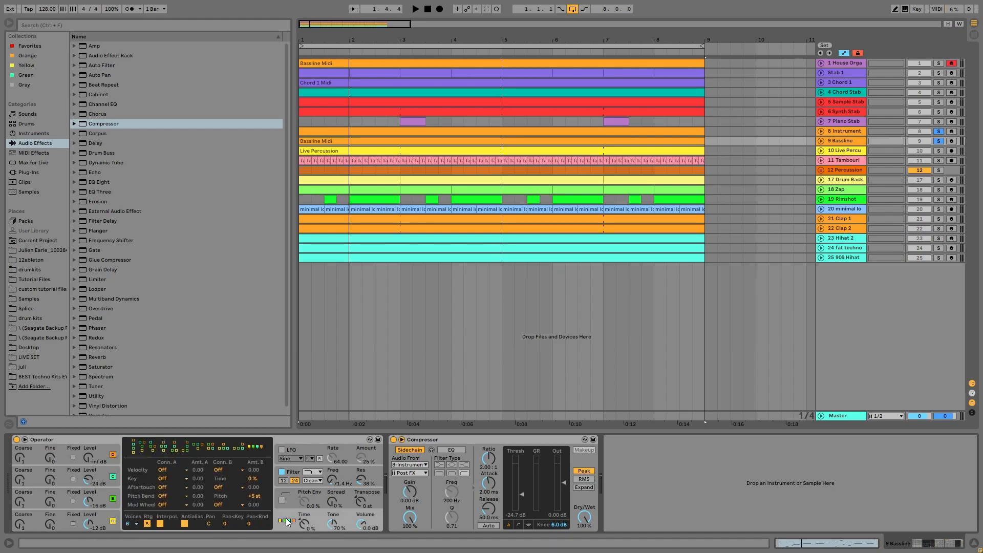
left_click(72, 533)
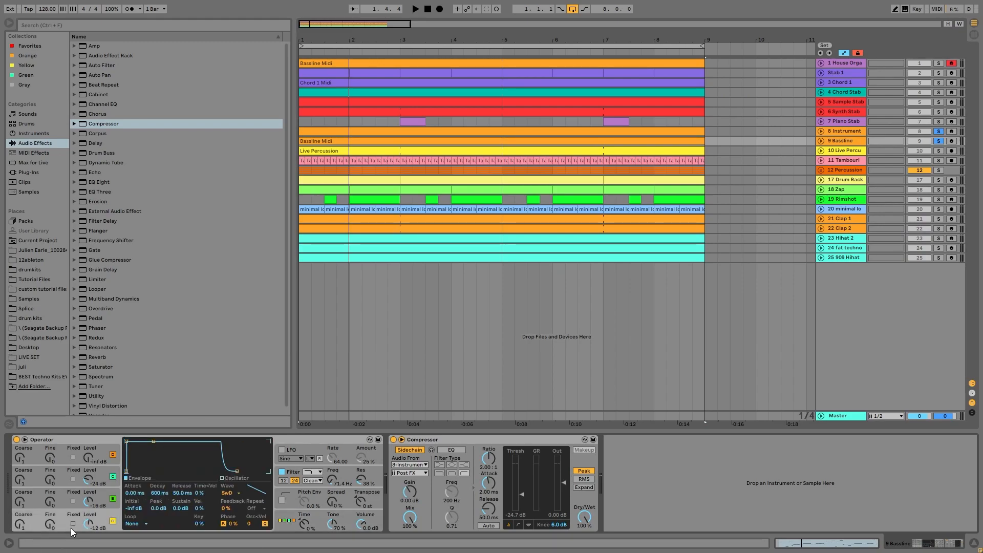
left_click(60, 496)
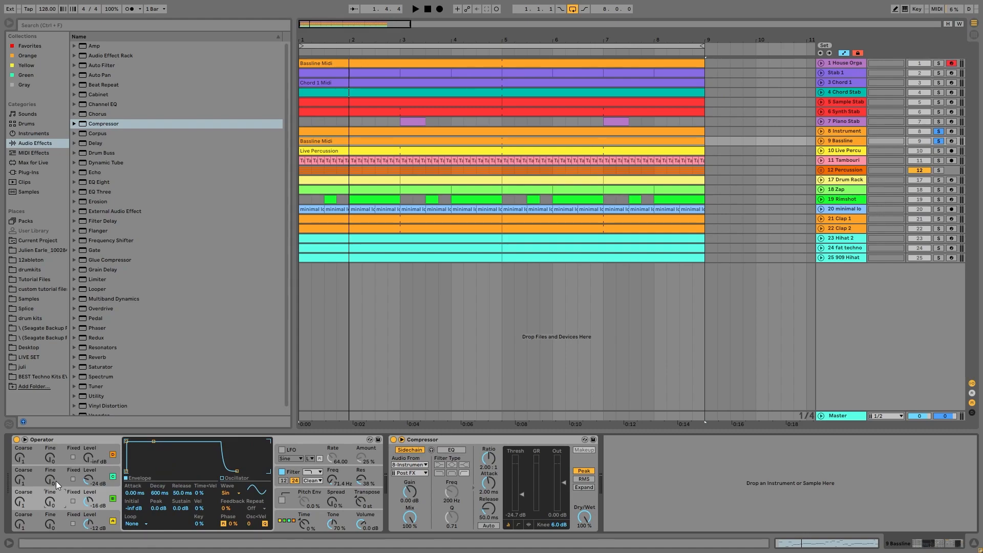
left_click(57, 481)
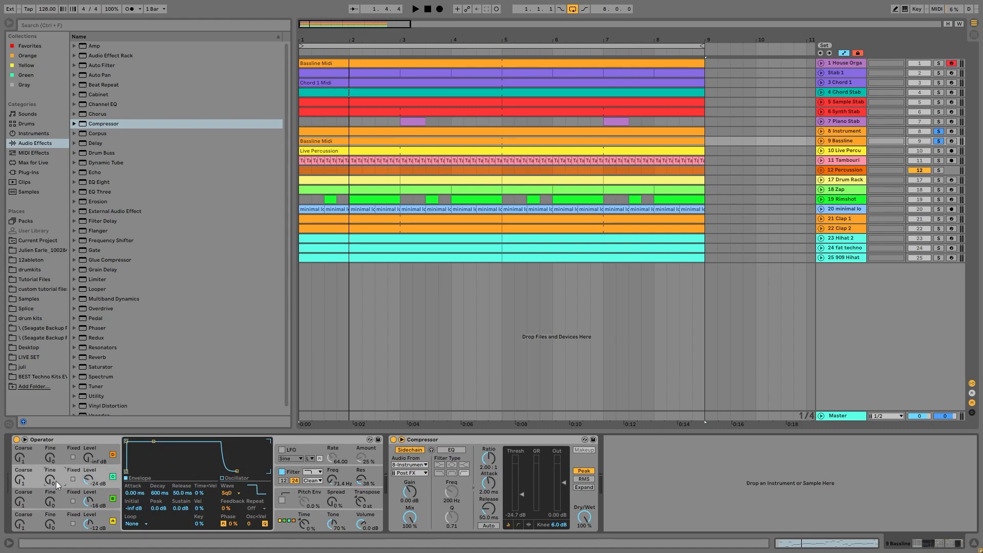
left_click(317, 478)
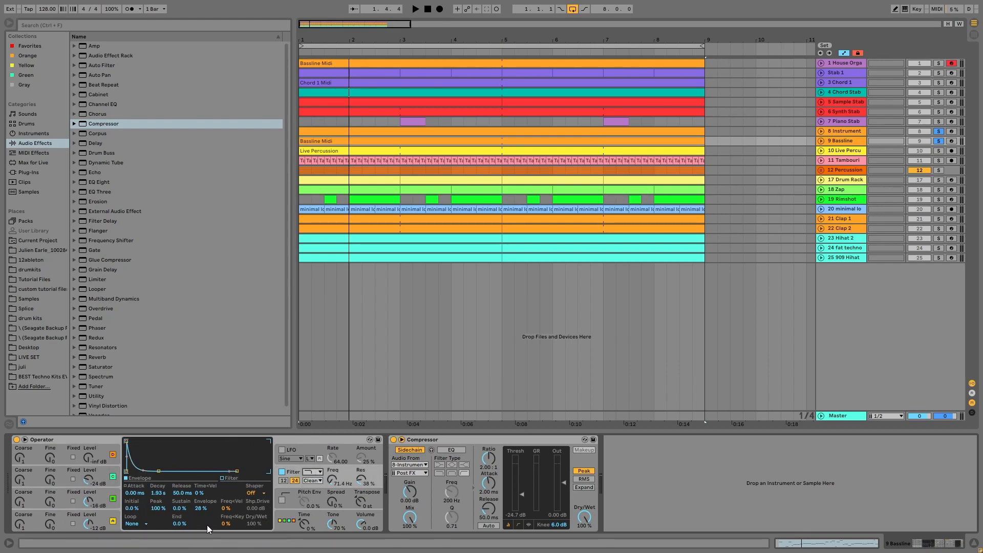
Audition the 9 Bassline track with and without the 8 Instrument track while its Operator and Compressor are shown.
key("space")
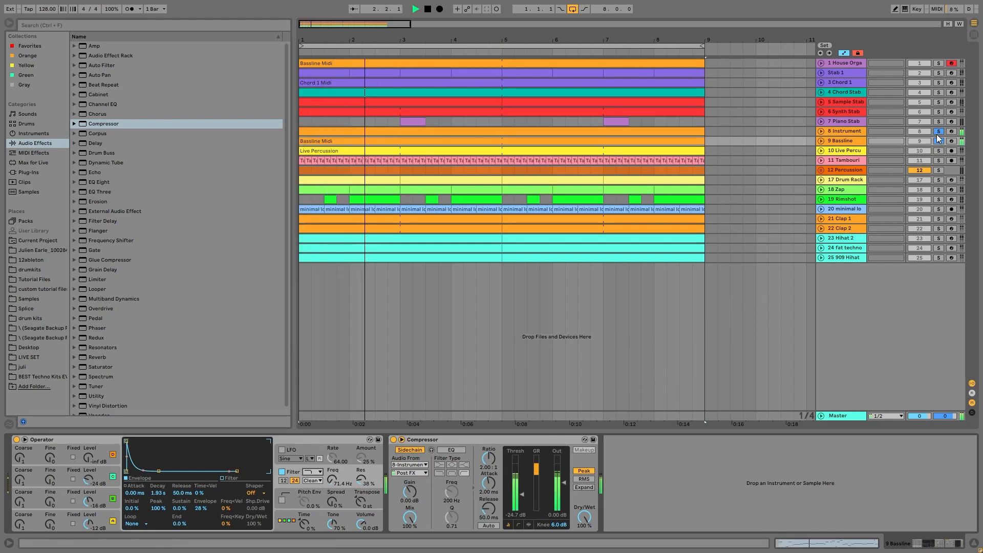
key("space")
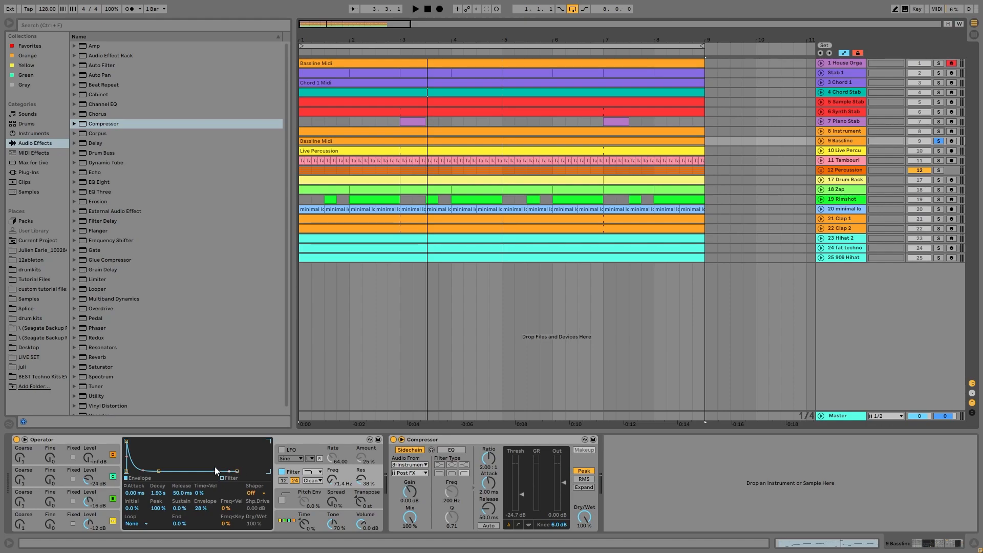
key("space")
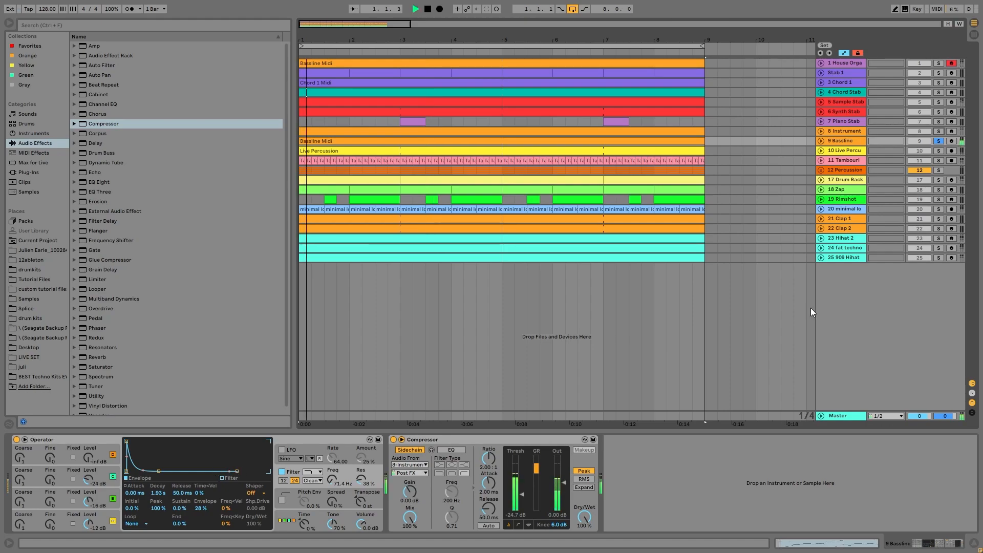
Solo only the 8 Instrument track and show the Kick chain of its Instrument Rack.
left_click(938, 131)
left_click(826, 132)
key("space")
left_click(308, 185)
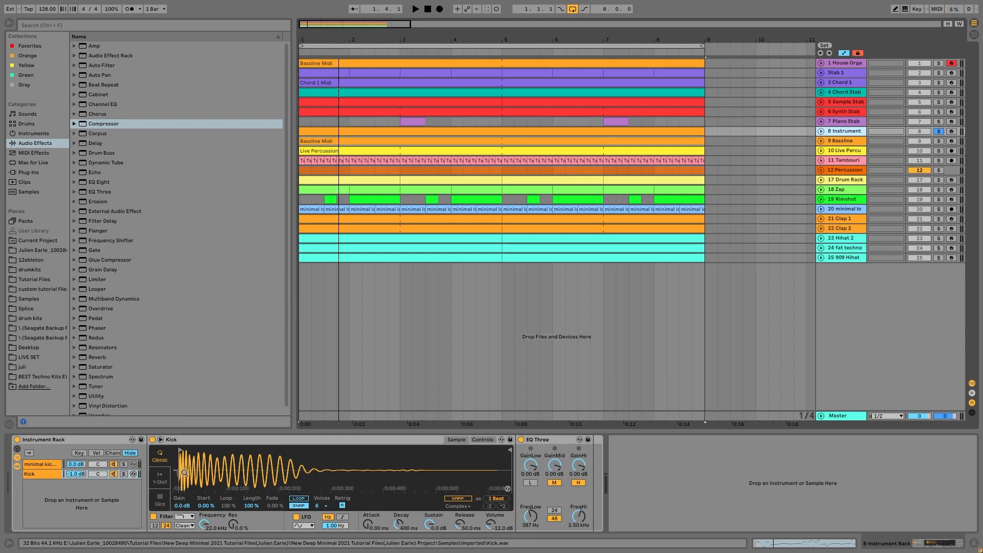
Solo the Kick chain in the rack and compare its sound with EQ Three off and on.
left_click(127, 474)
key("space")
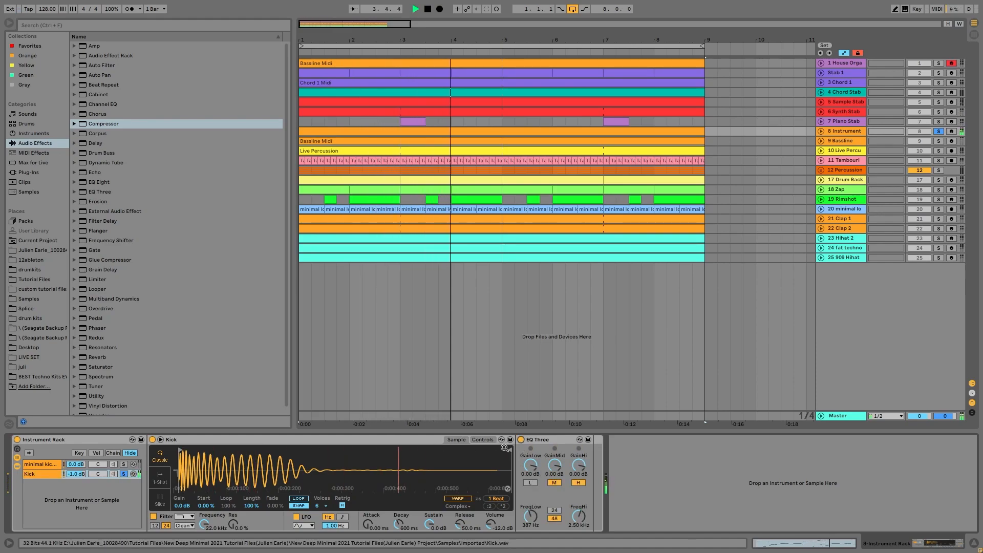
left_click(521, 439)
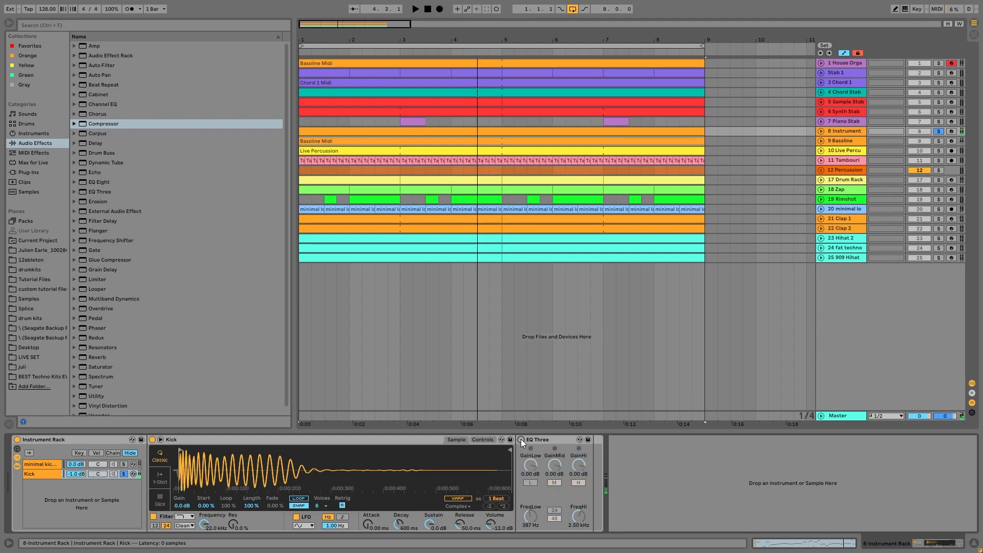
key("space")
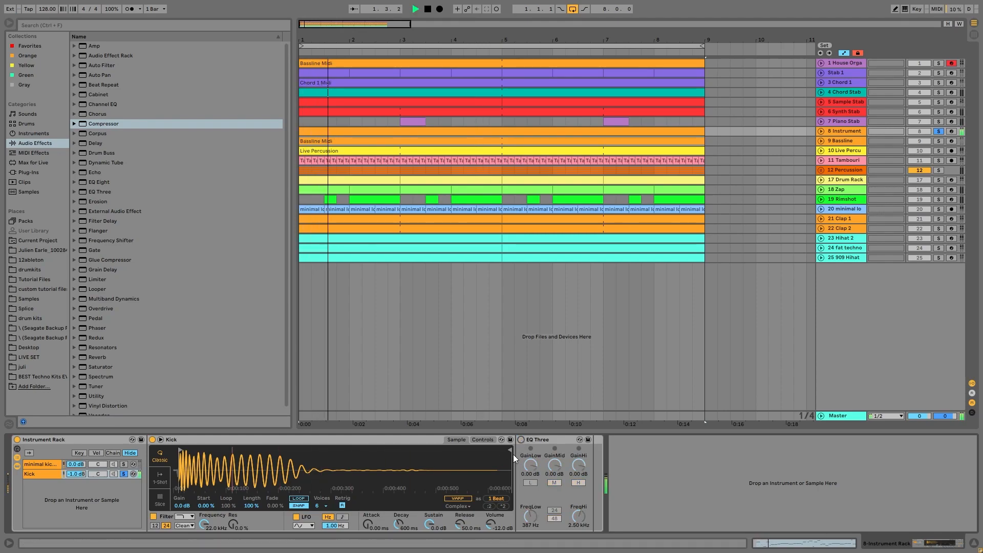
left_click(518, 441)
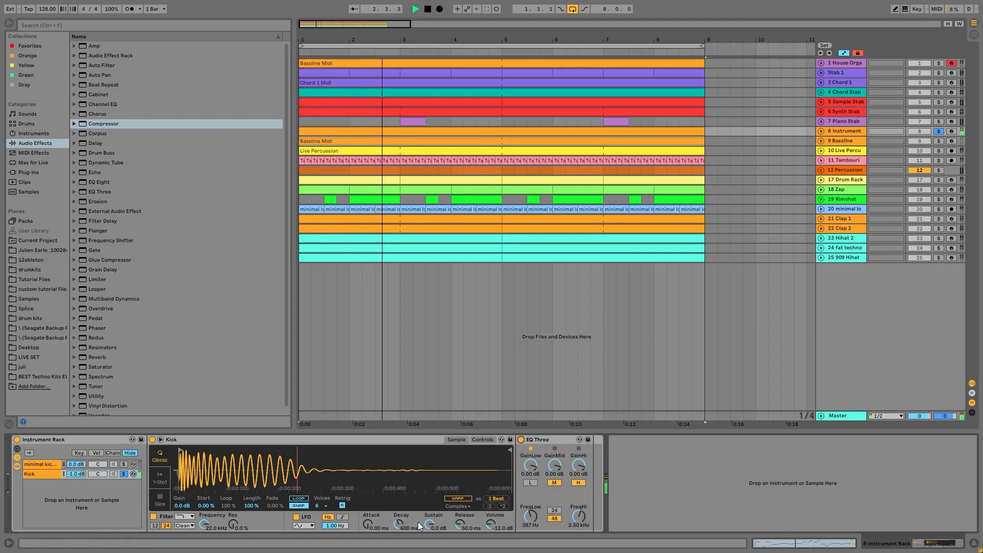
Solo the minimal kick 13 chain, compare its sound with EQ Three off and on, and clear the chain solo.
left_click(123, 463)
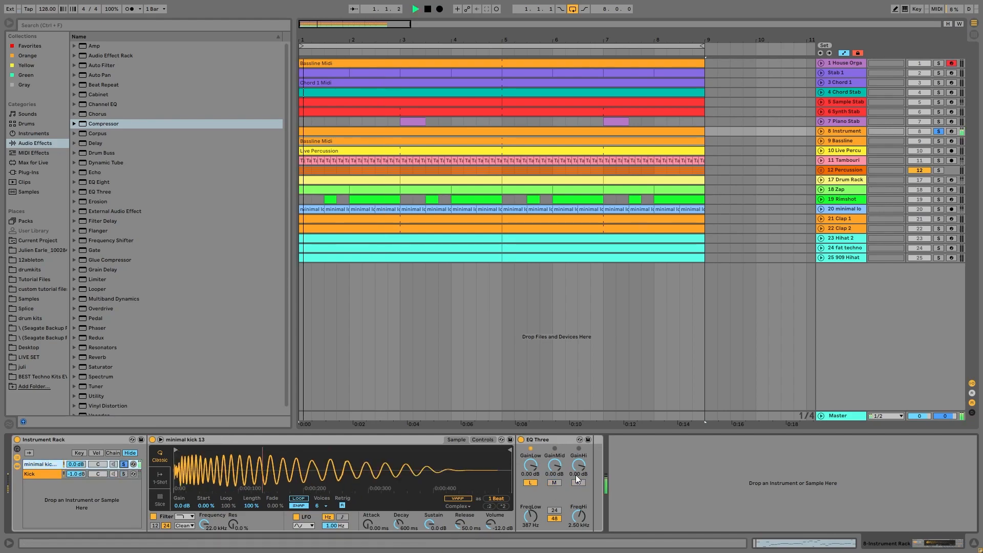
left_click(520, 441)
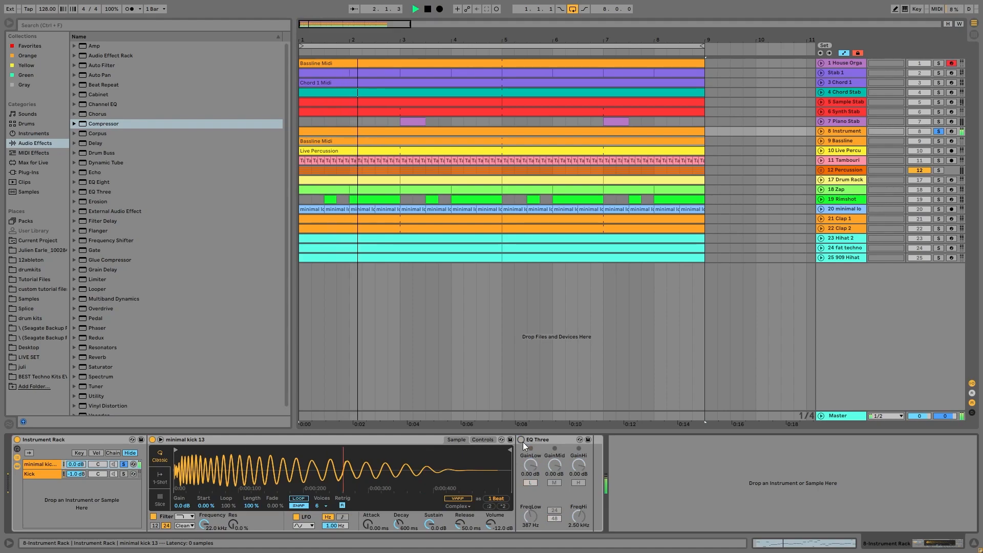
left_click(519, 442)
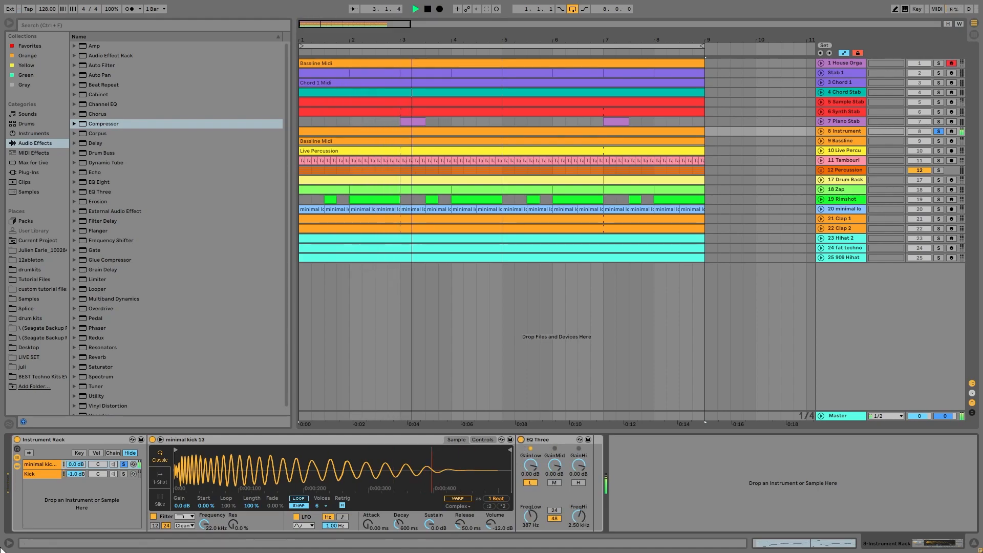
left_click(125, 465)
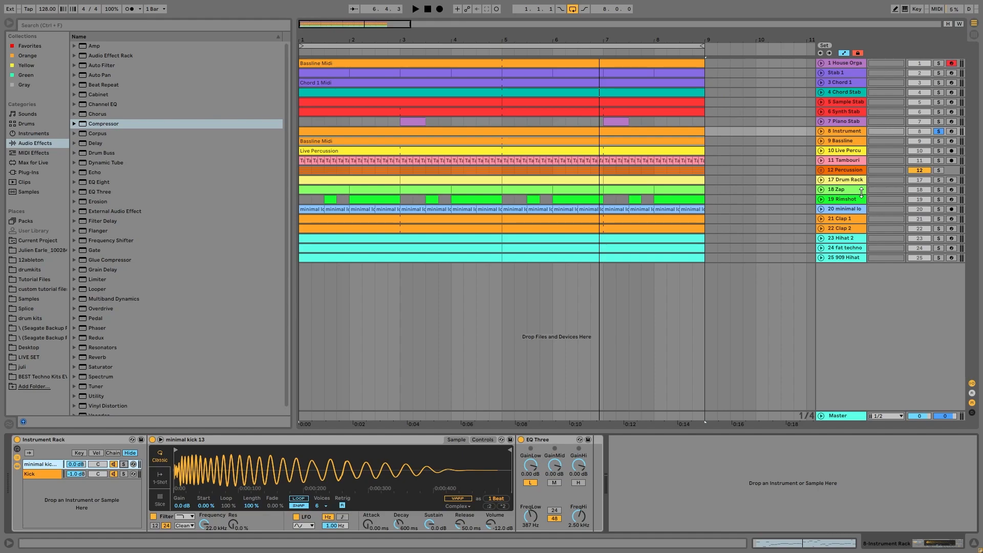
Show the Kick chain's devices in the Instrument Rack and audition the 8 Instrument track together with 9 Bassline.
left_click(29, 474)
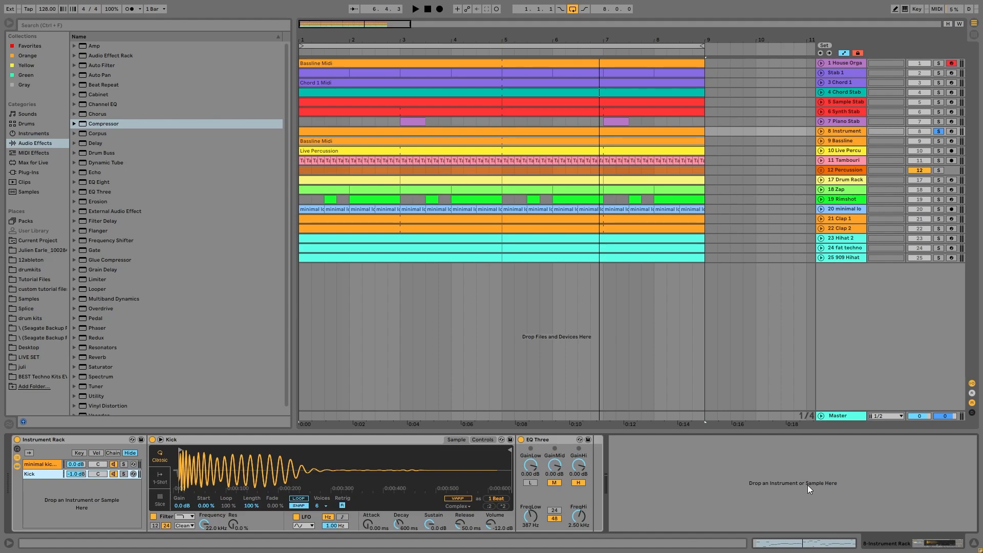
key("space")
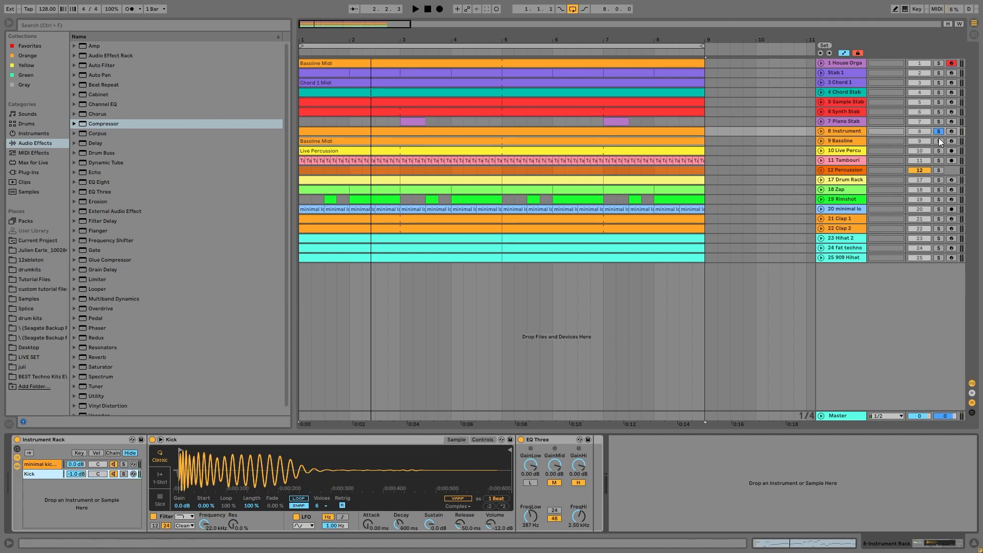
key("space")
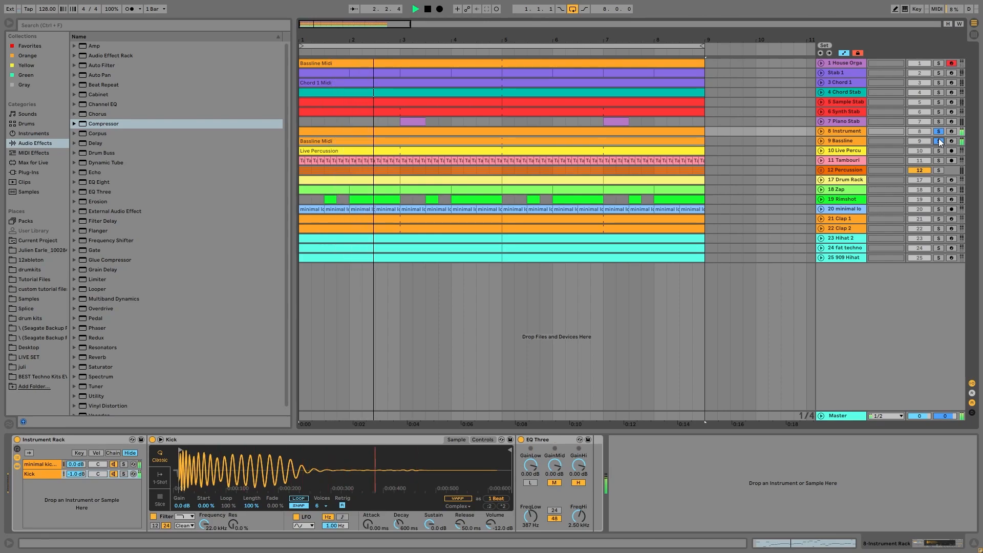
Add the three hi-hat tracks and both clap tracks to the solo and audition them with the kick and bassline.
left_click(938, 238)
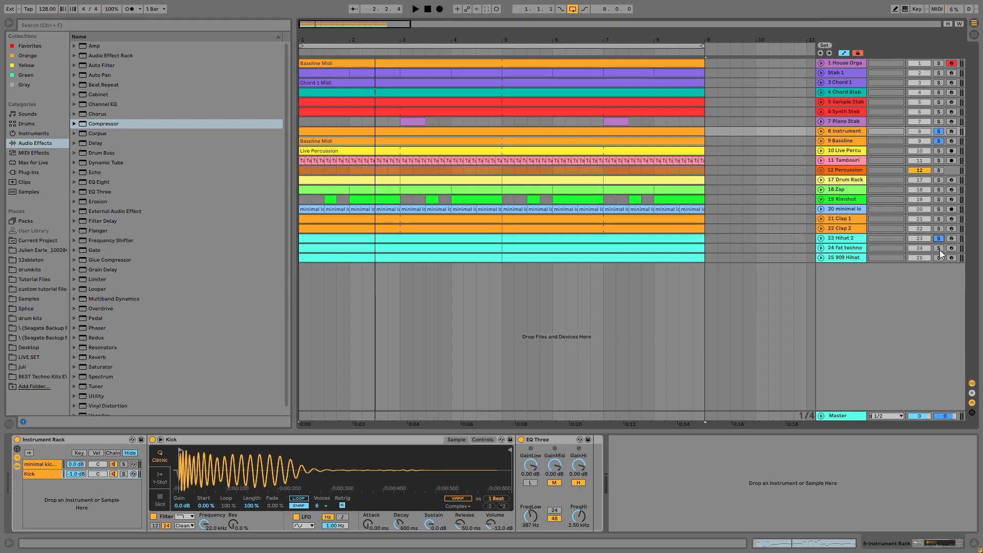
key("space")
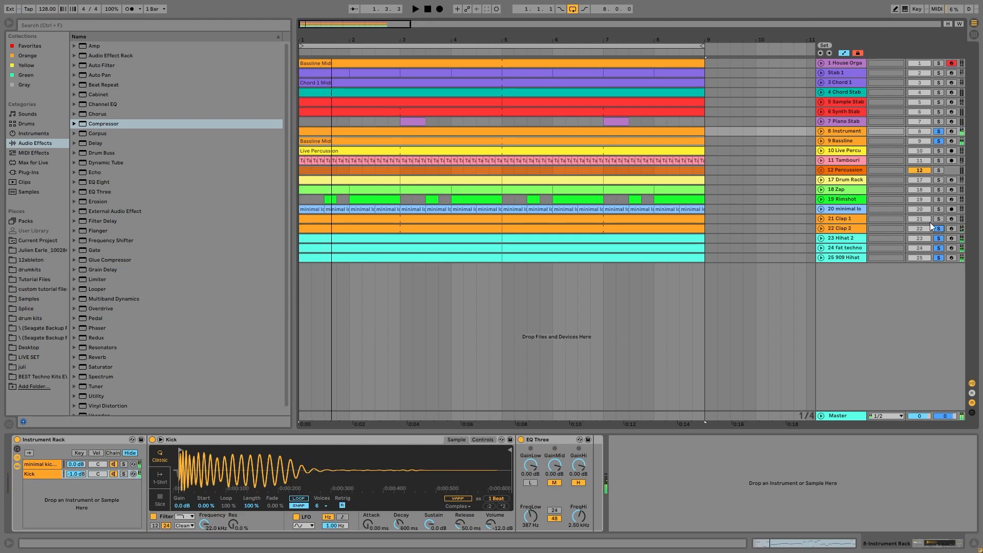
left_click(938, 219)
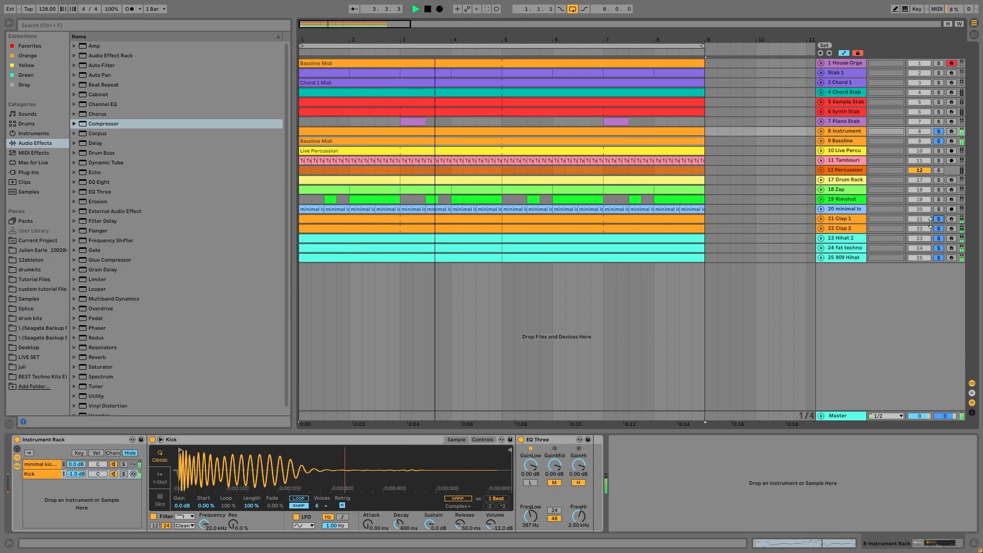
key("space")
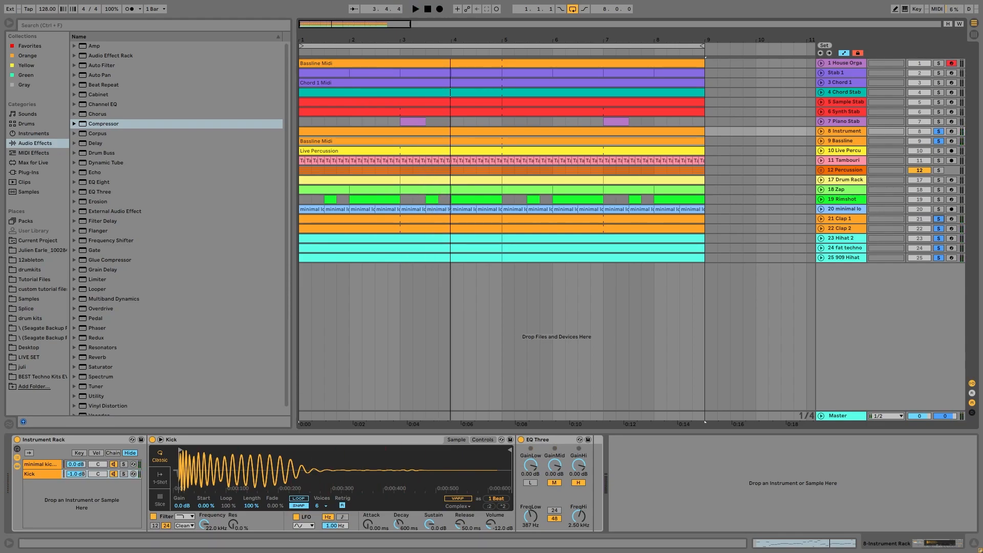
key("space")
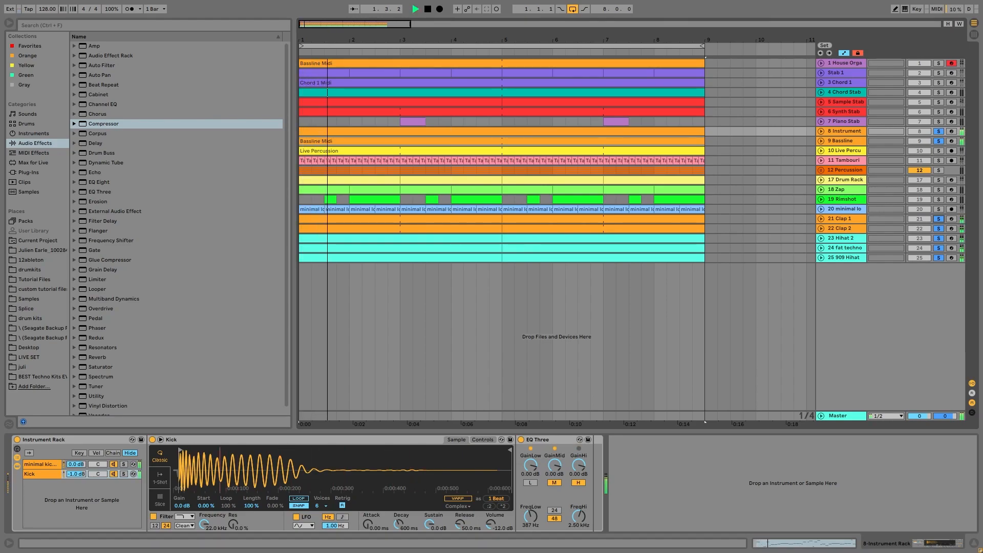
key("space")
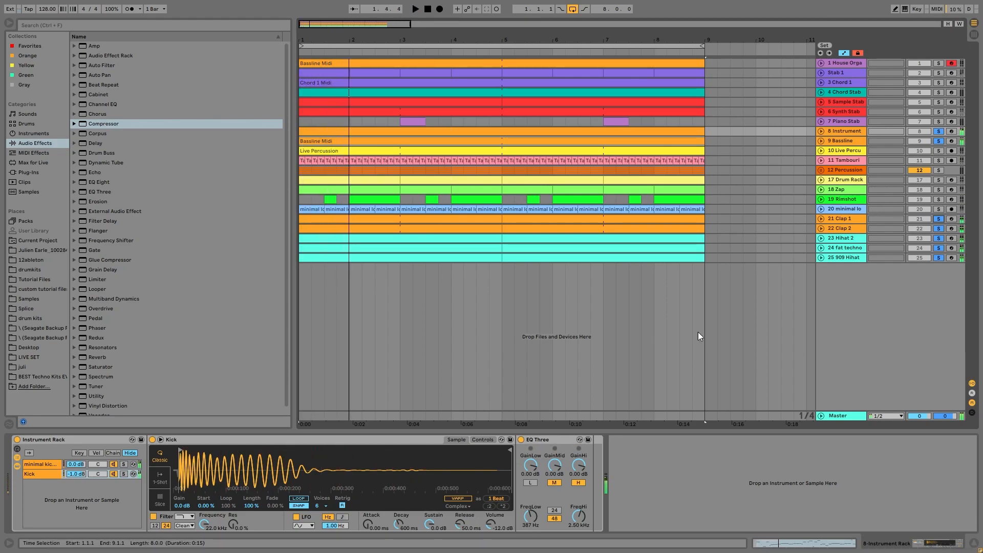
Audition the 23 Hihat 2 and 25 909 Hihat tracks in solo, one at a time.
left_click(938, 238)
key("space")
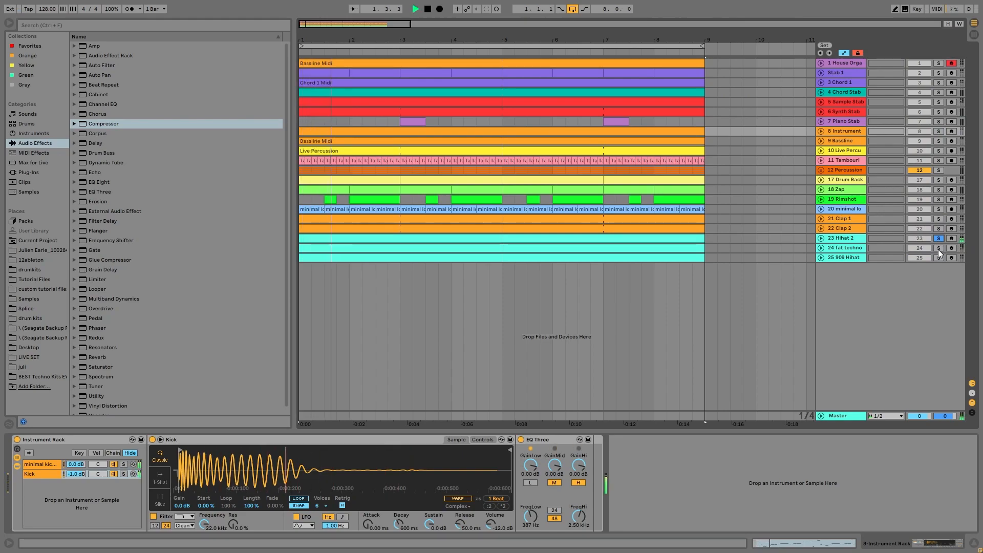
left_click(939, 257)
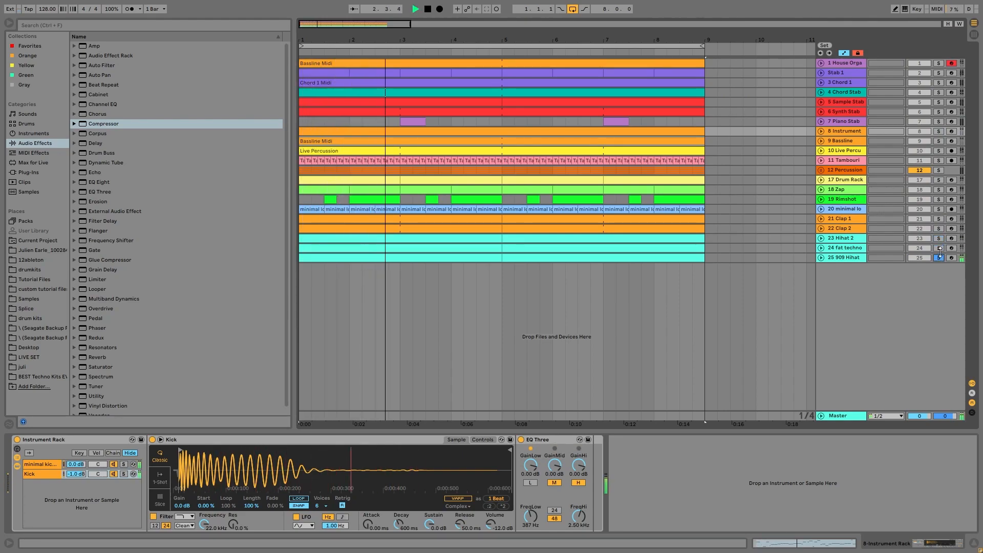
key("space")
Show the 909 Hihat Open Simpler of track 25 and display its filter, LFO and amplitude envelope controls.
left_click(847, 257)
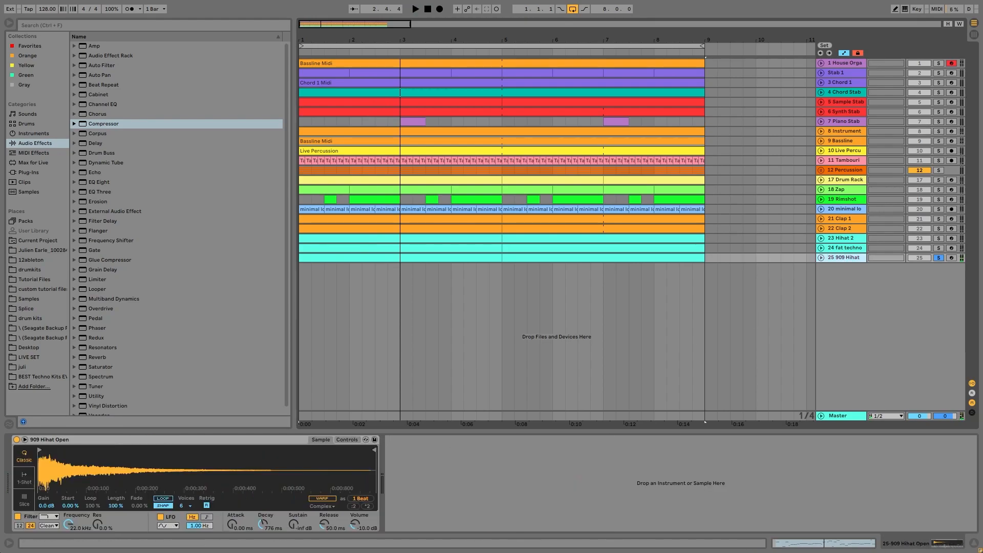
left_click(336, 438)
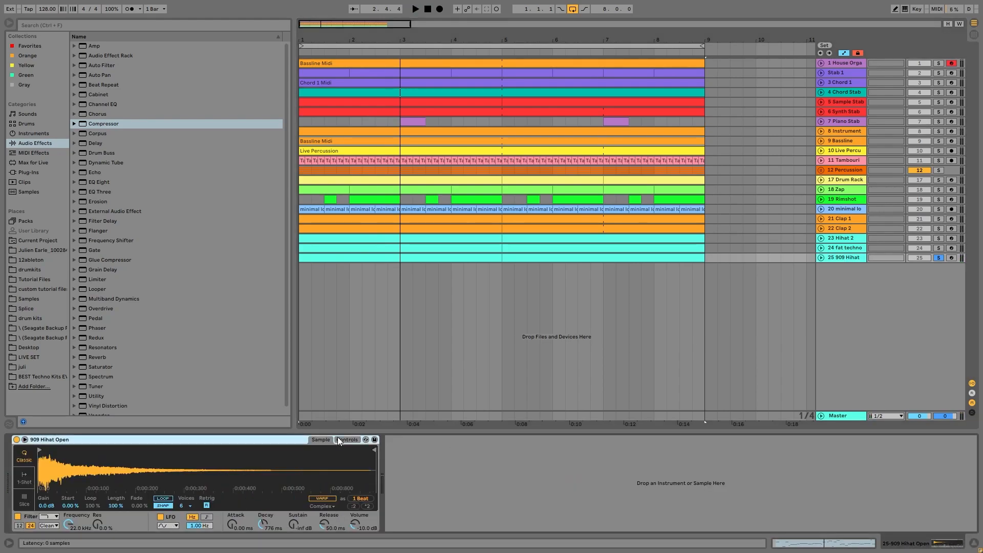
left_click(337, 438)
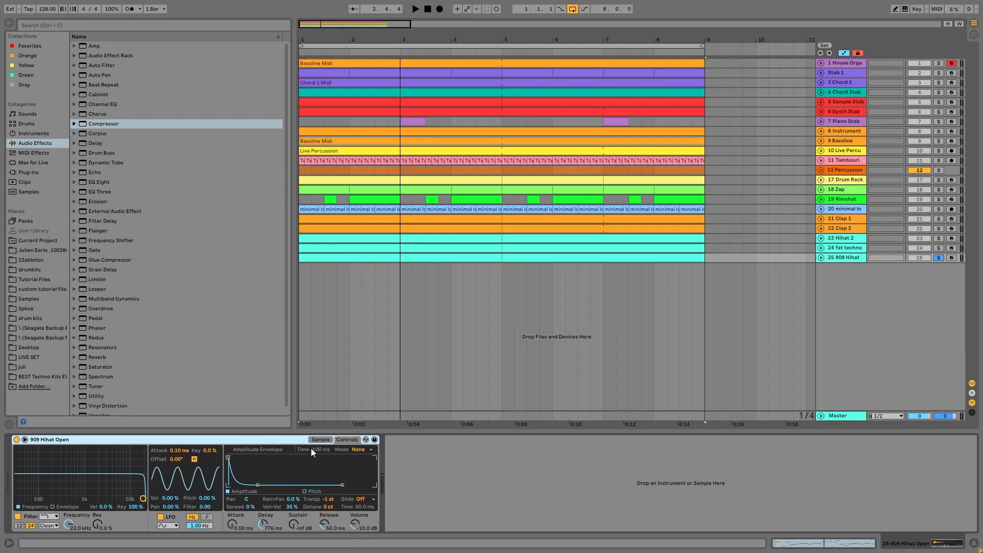
Audition 24 fat techno and 23 Hihat 2 separately, and solo all three hi-hat tracks together.
key("space")
left_click(938, 249)
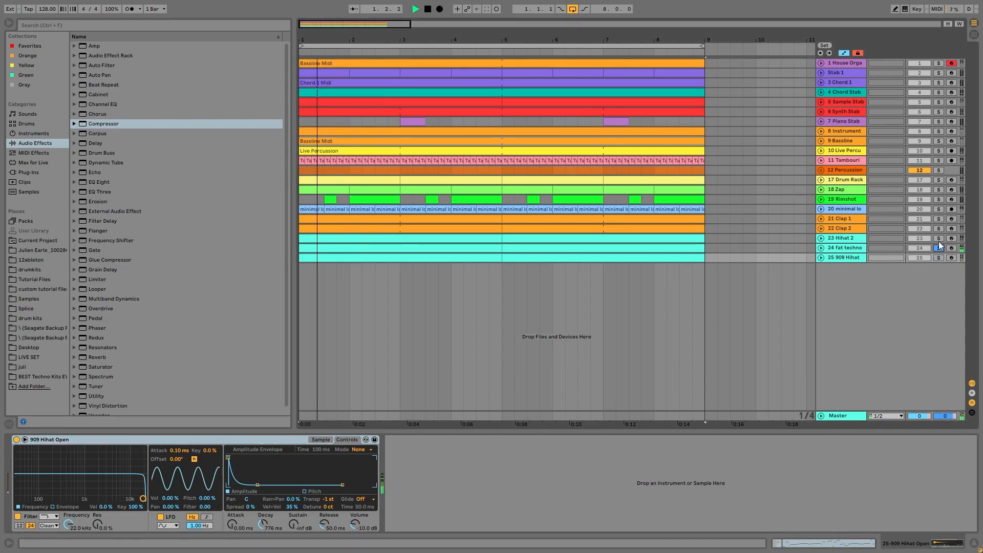
left_click(938, 238)
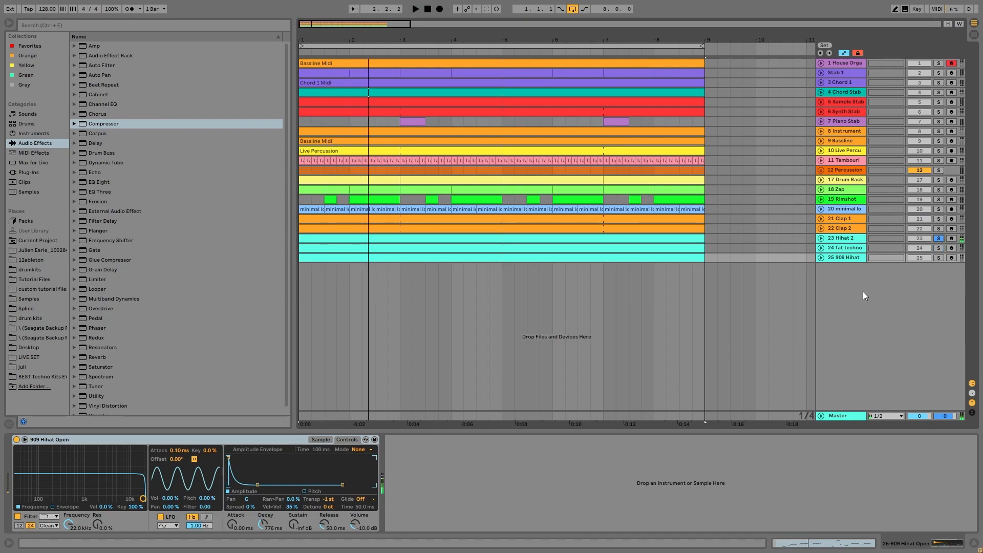
left_click(939, 258)
key("space")
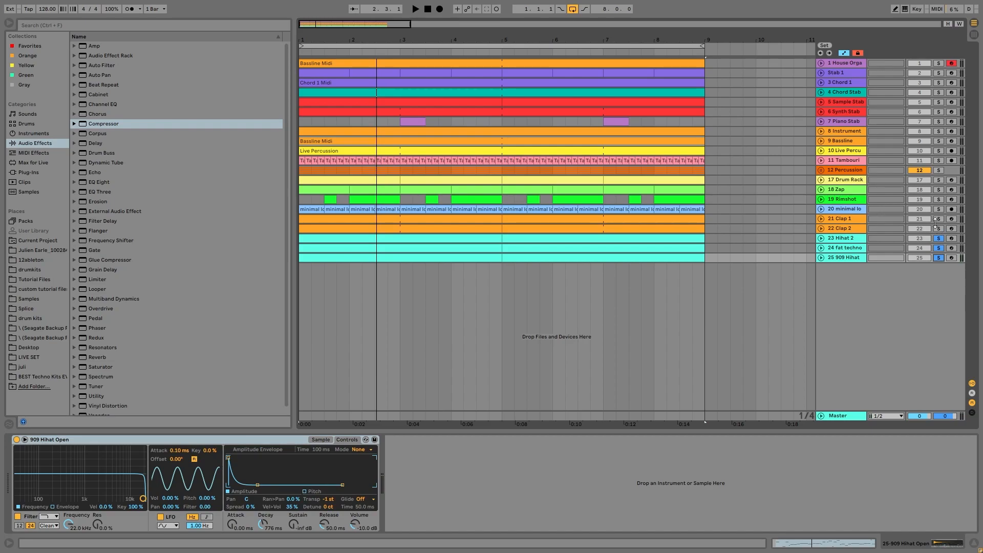
Audition 21 Clap 1 and 22 Clap 2 separately in solo, and play both claps together.
left_click(935, 222)
key("space")
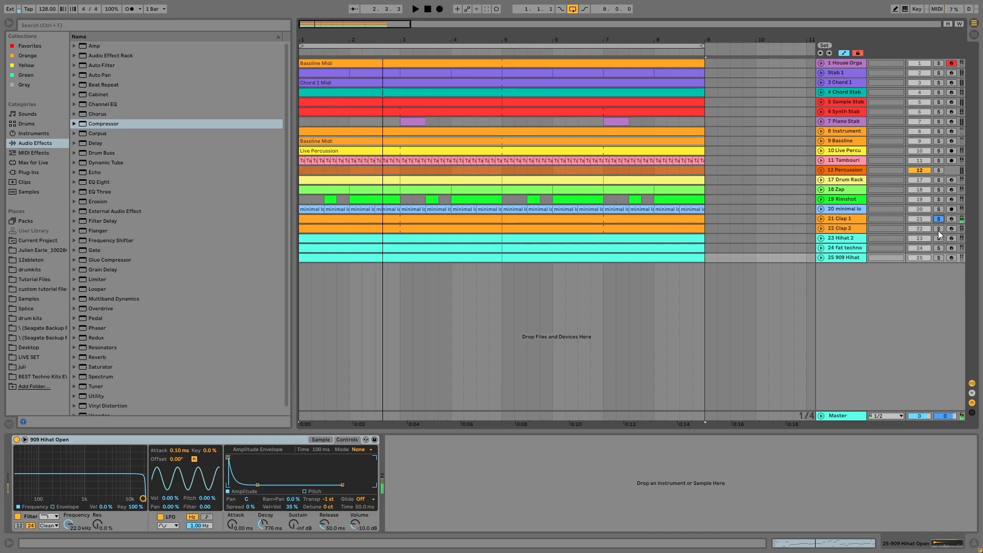
left_click(938, 230)
key("space")
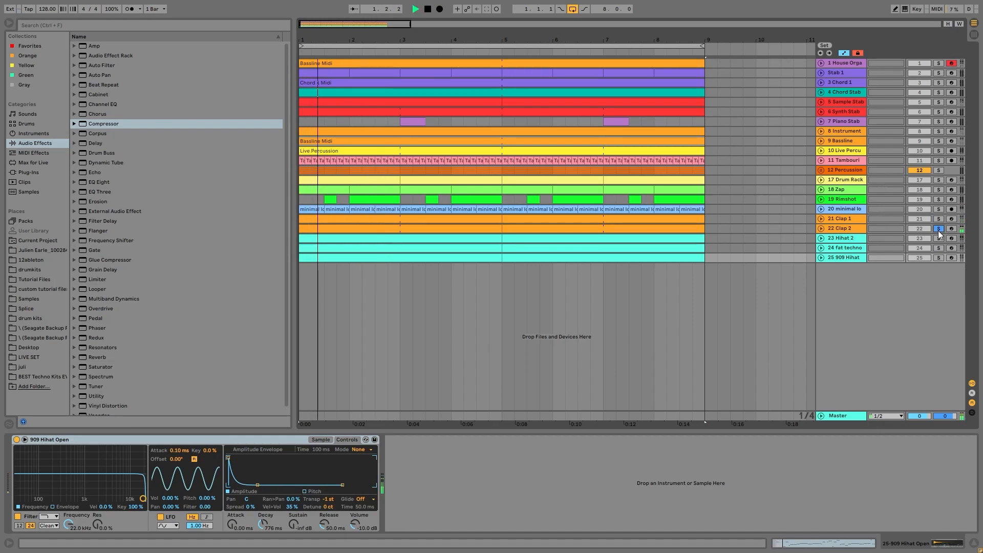
key("space")
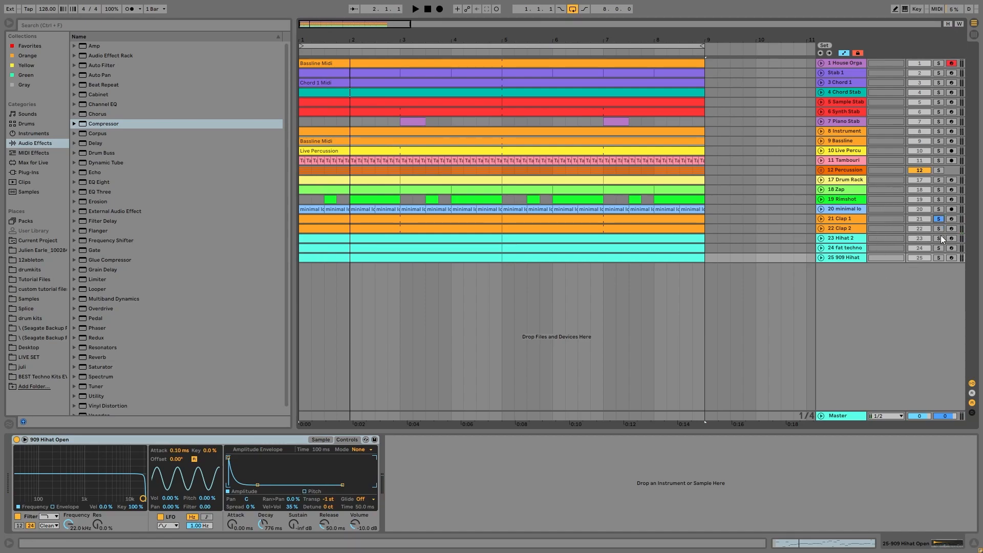
key("space")
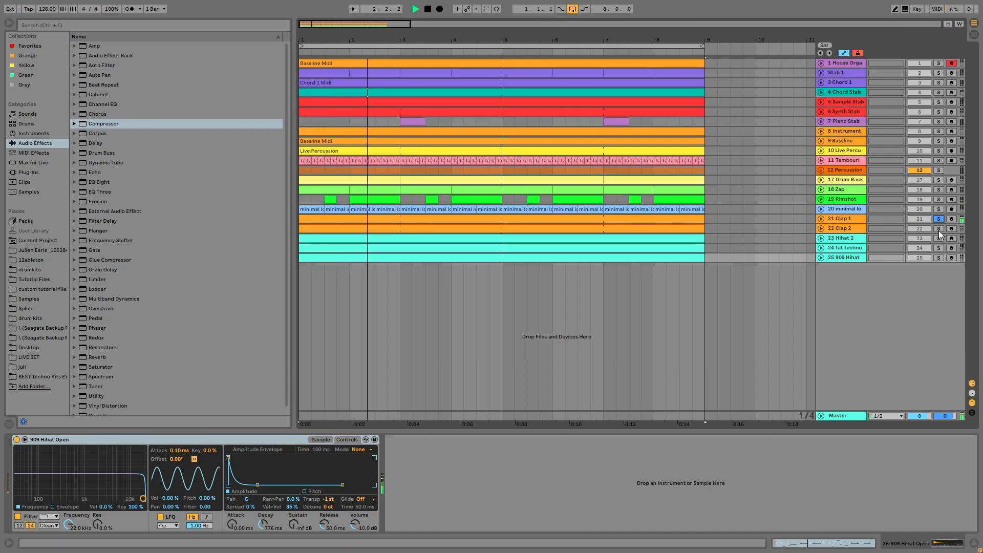
left_click(939, 228)
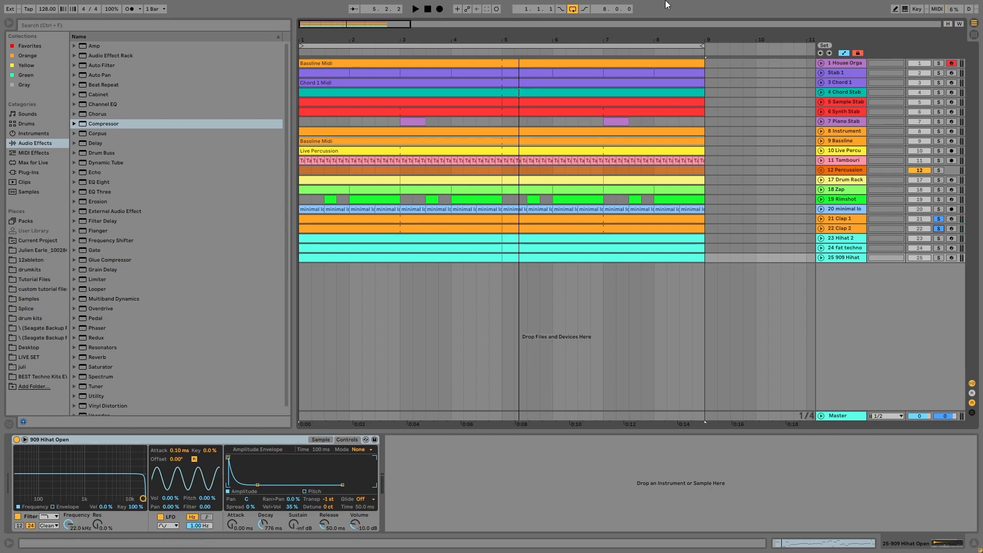
Play the soloed claps while adding the 12 Percussion, 10 Live Percussion, 17 Drum Rack, 18 Zap and 19 Rimshot tracks to the solo.
left_click(933, 170)
key("space")
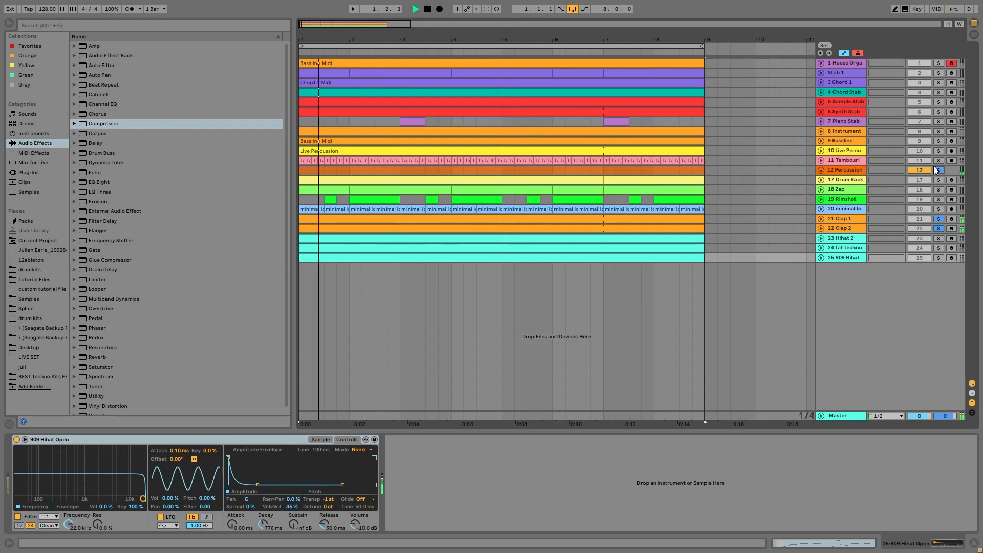
left_click(941, 151)
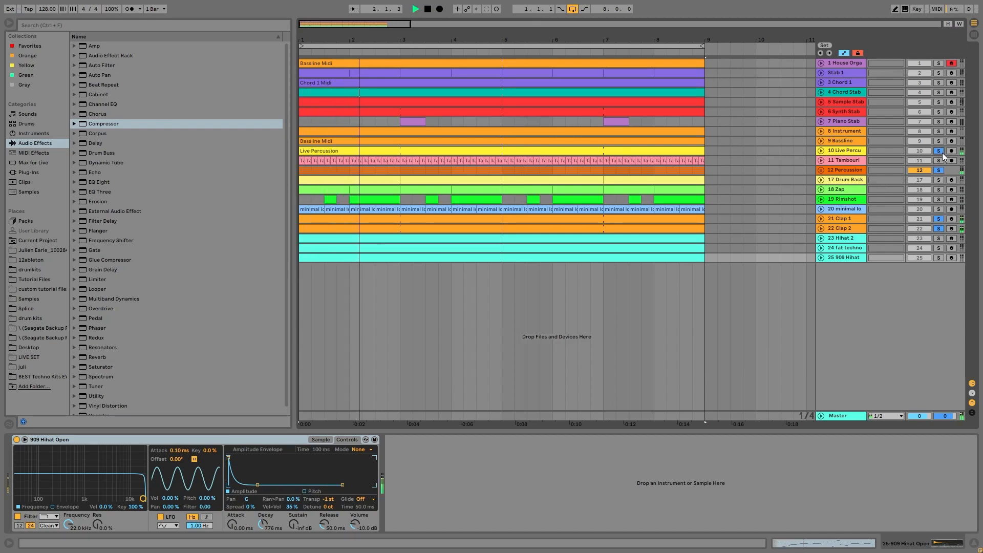
left_click(939, 180)
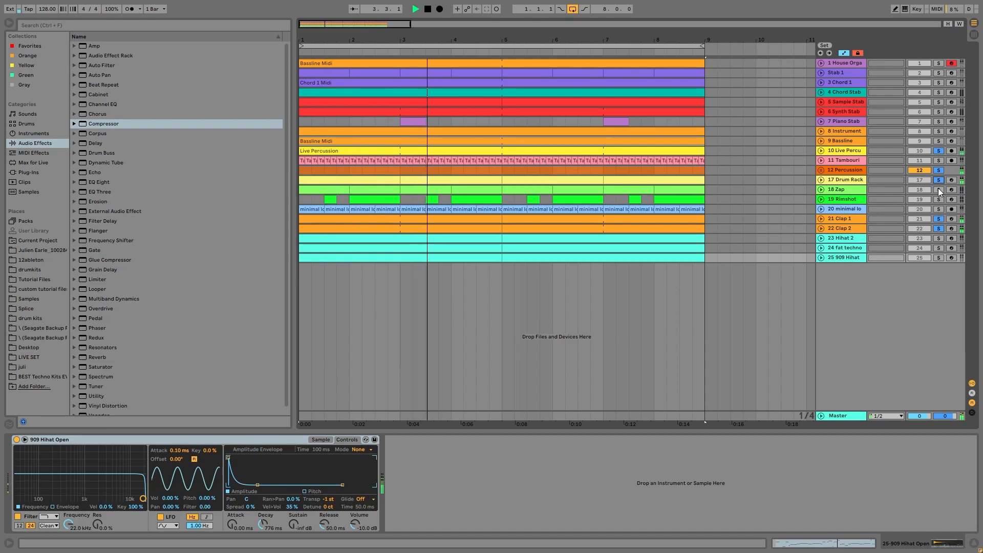
left_click(940, 200)
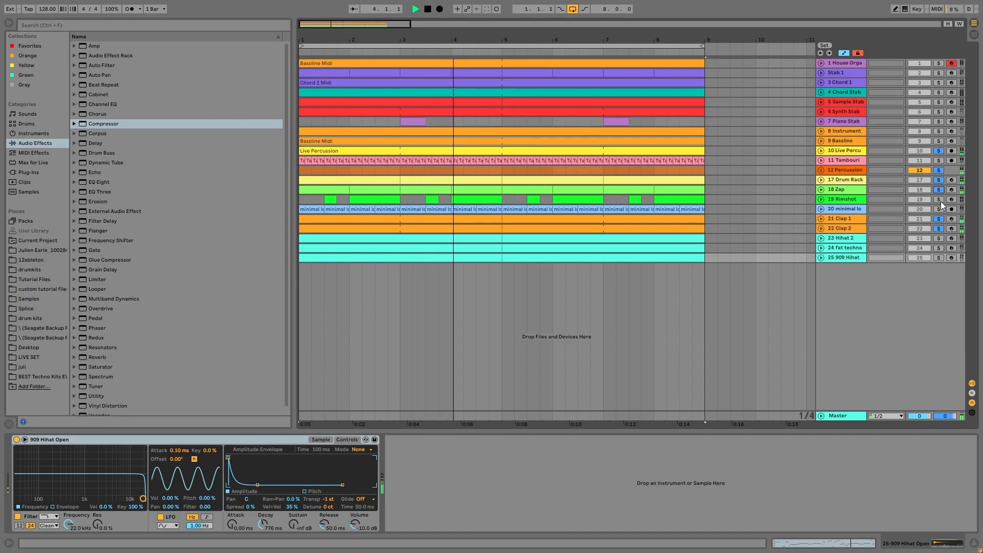
Add the three hi-hat tracks and the 11 Tambourine track to the soloed percussion during playback.
left_click(939, 238)
left_click(939, 248)
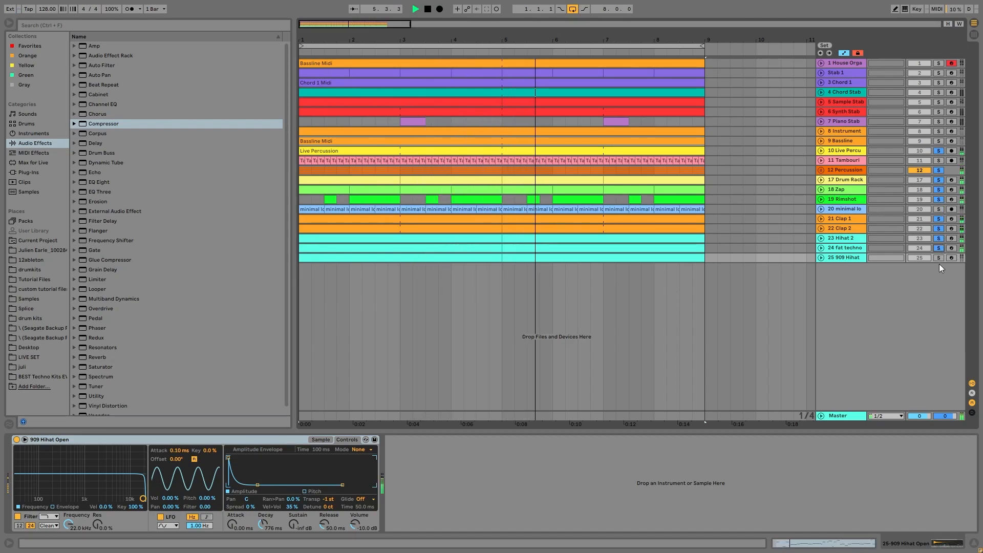
left_click(939, 258)
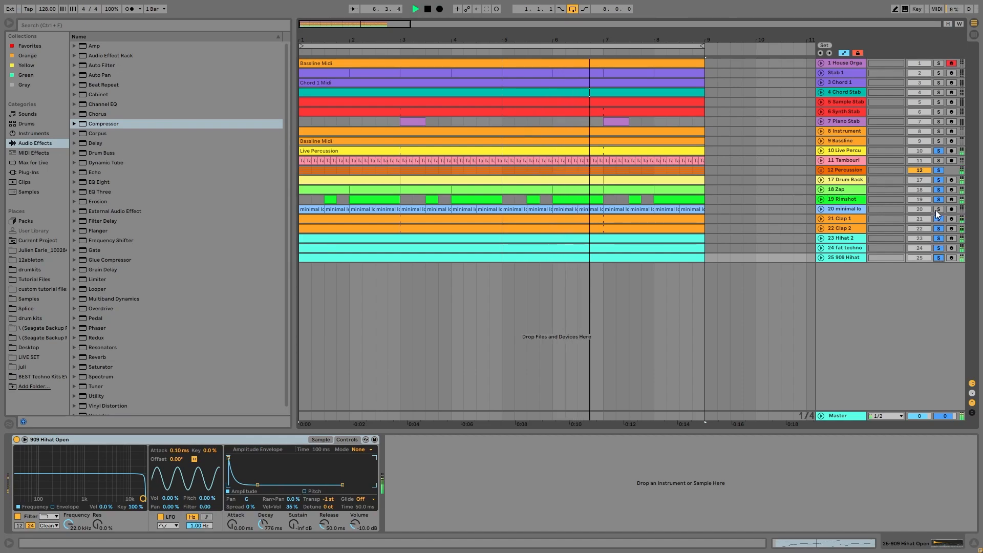
left_click(939, 160)
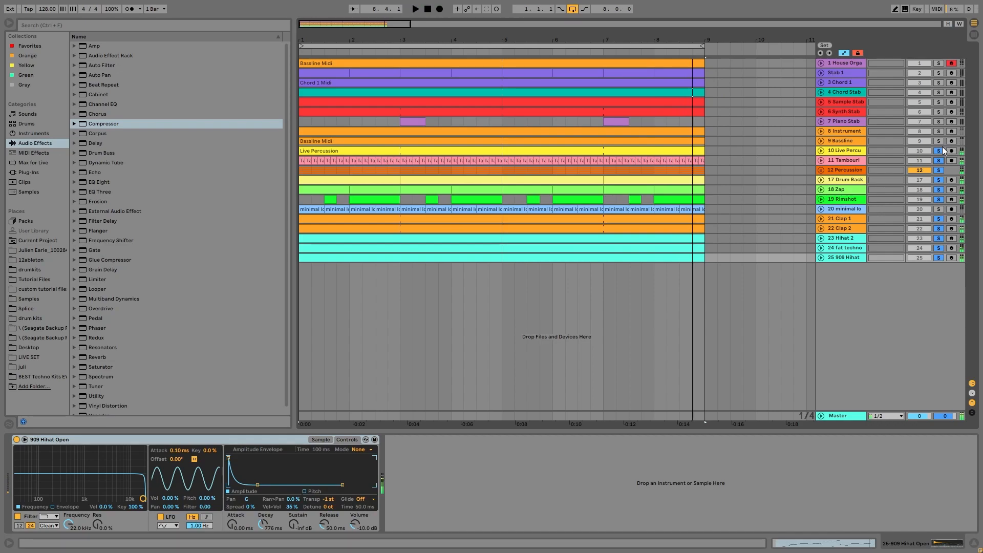
Unfold the 12 Percussion group to show its tracks and audition only the 10 Live Percussion track.
left_click(821, 171)
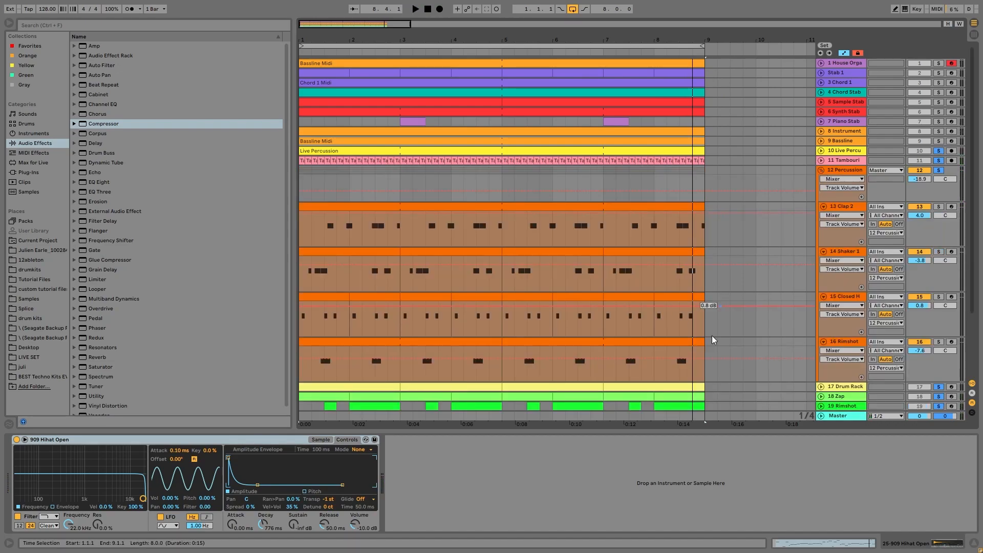
left_click(603, 203)
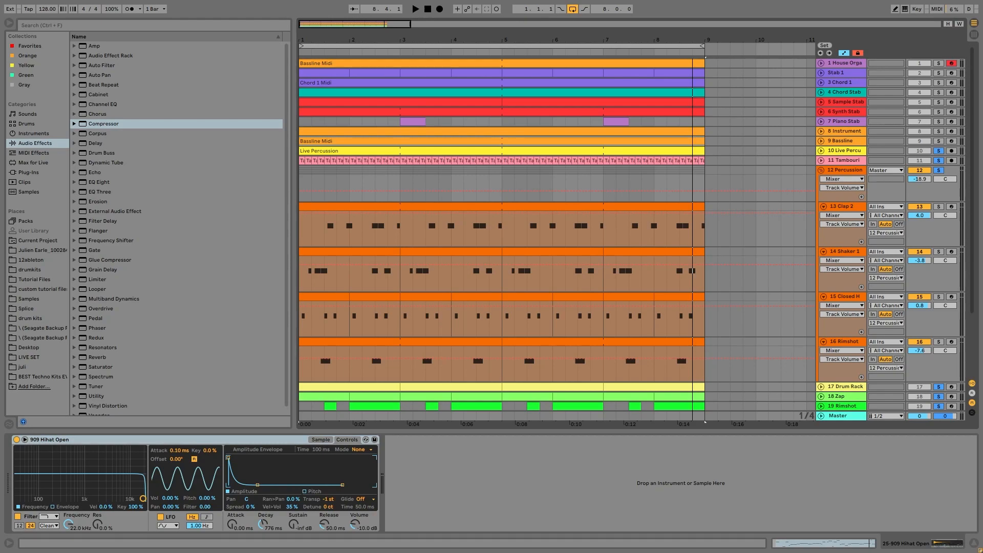
left_click(938, 151)
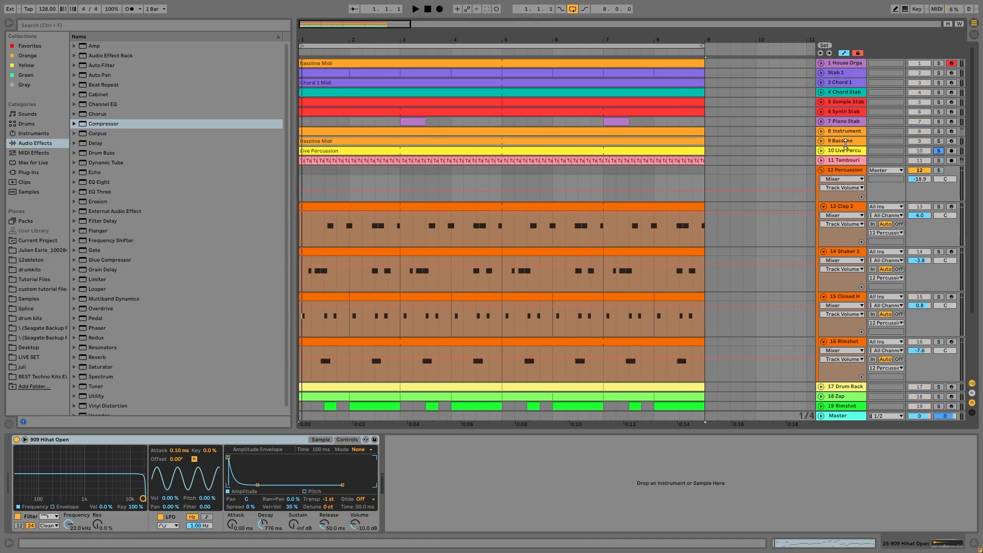
key("space")
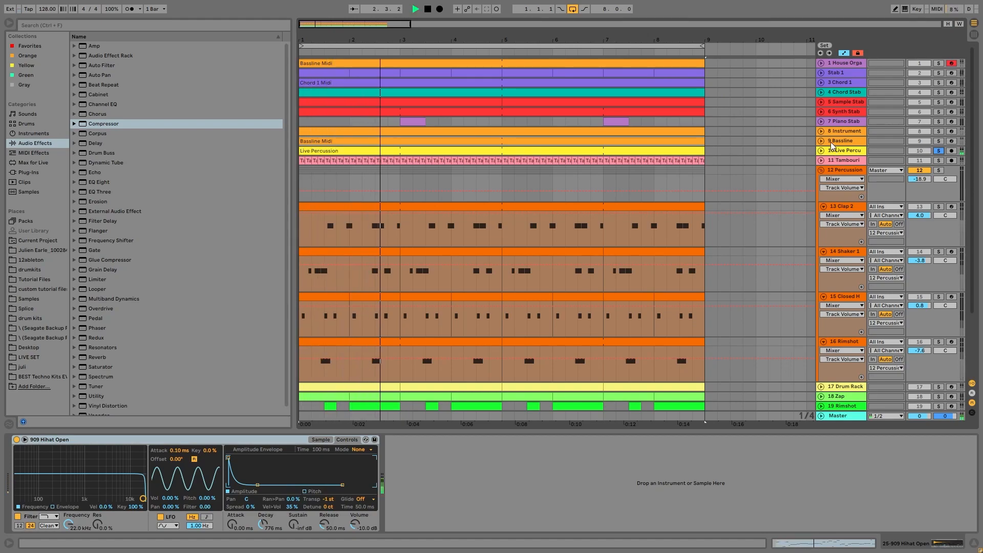
key("space")
Solo only the 12 Percussion group and audition its clap, shaker, closed hi-hat and rimshot tracks together.
left_click(940, 170)
key("space")
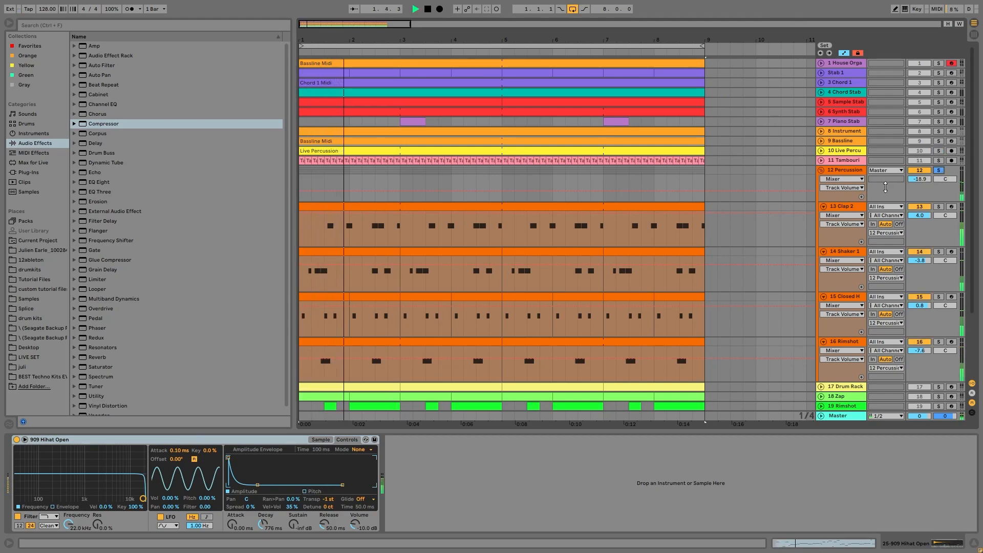
scroll(686, 267, "down", 5)
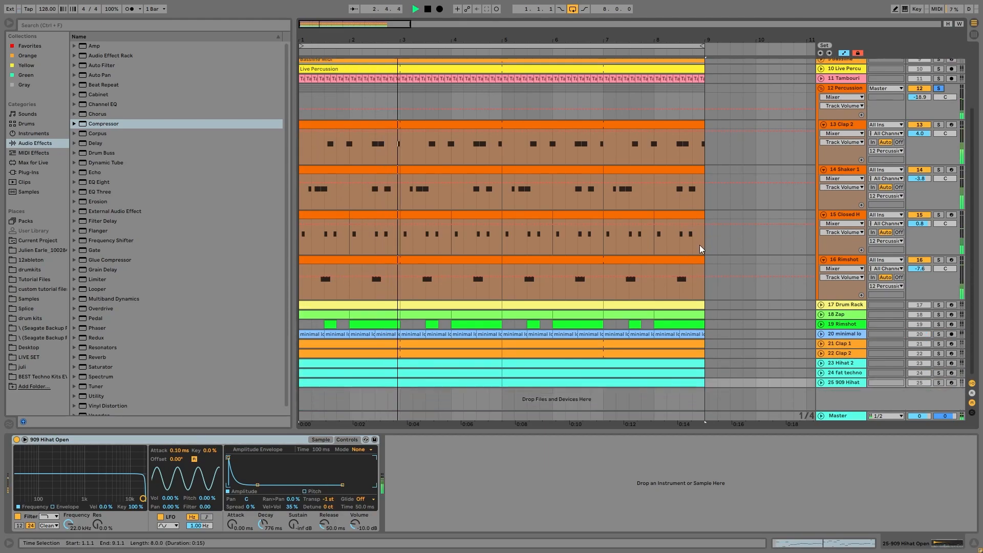
Audition the 18 Zap track soloed, and solo the 19 Rimshot track during playback.
left_click(939, 316)
key("space")
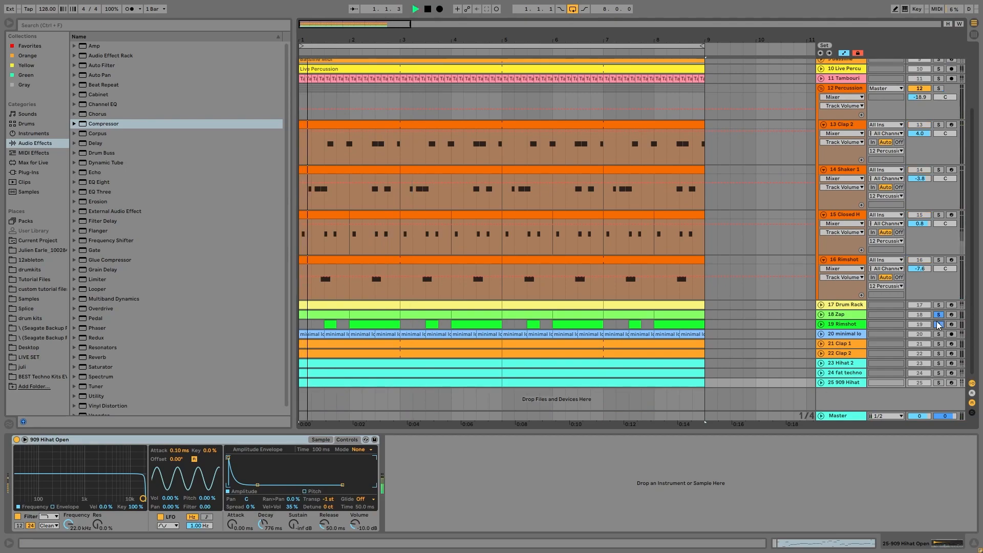
left_click(939, 324)
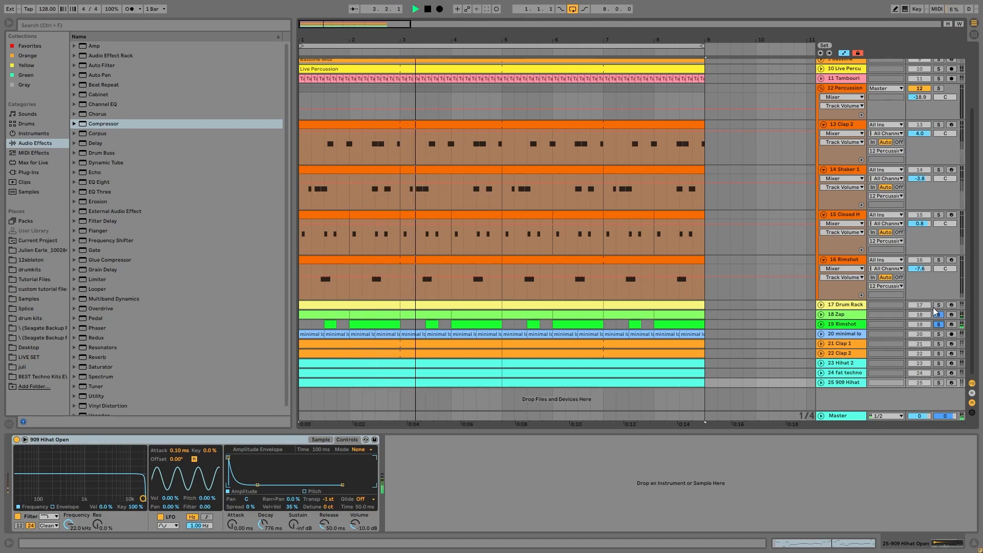
Audition the 17 Drum Rack track soloed, with its bongo samples shown, and clear the solo.
left_click(938, 314)
left_click(938, 308)
key("space")
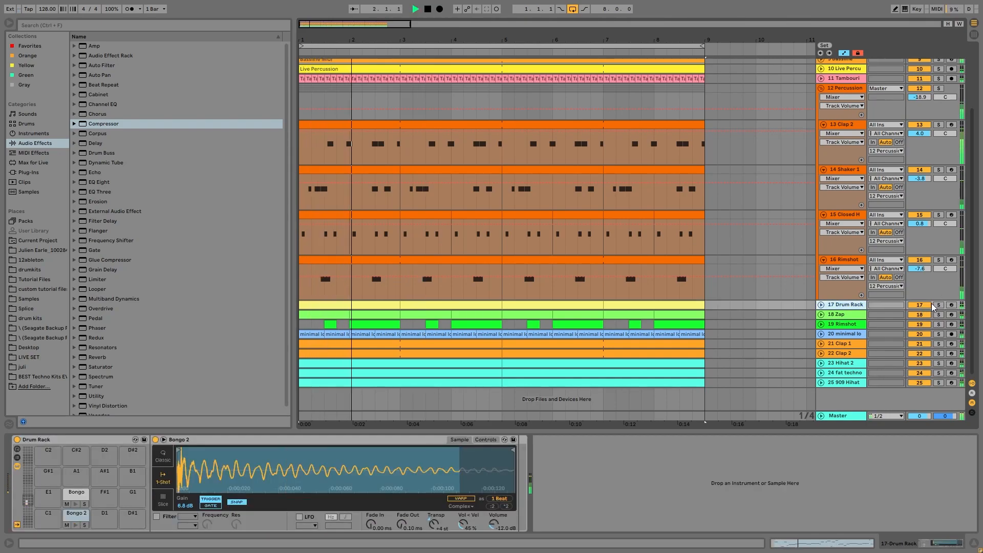
left_click(938, 305)
left_click(938, 306)
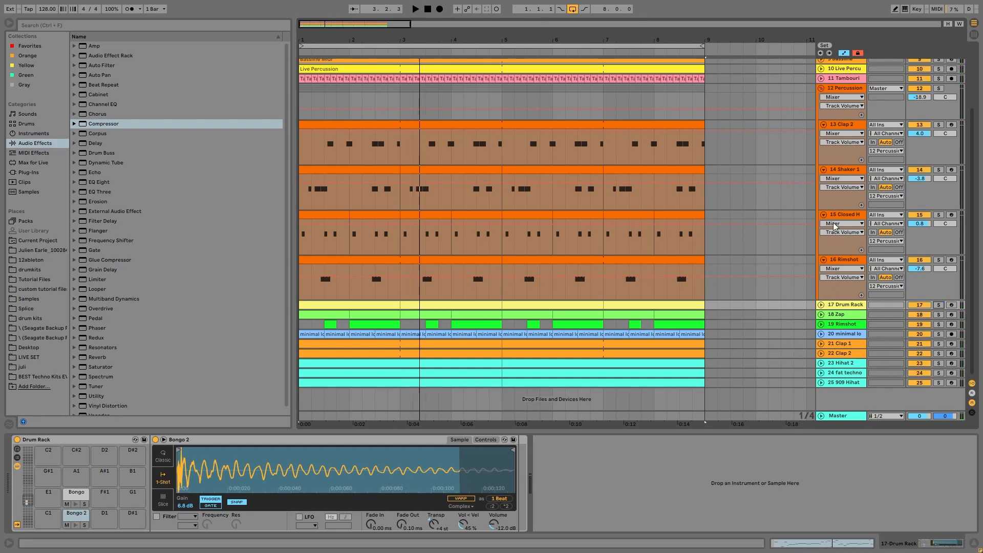
Solo and play the 20 minimal loop track, and unfold it to show its waveform and effect devices.
scroll(830, 293, "up", 2)
scroll(866, 278, "down", 2)
left_click(939, 334)
key("space")
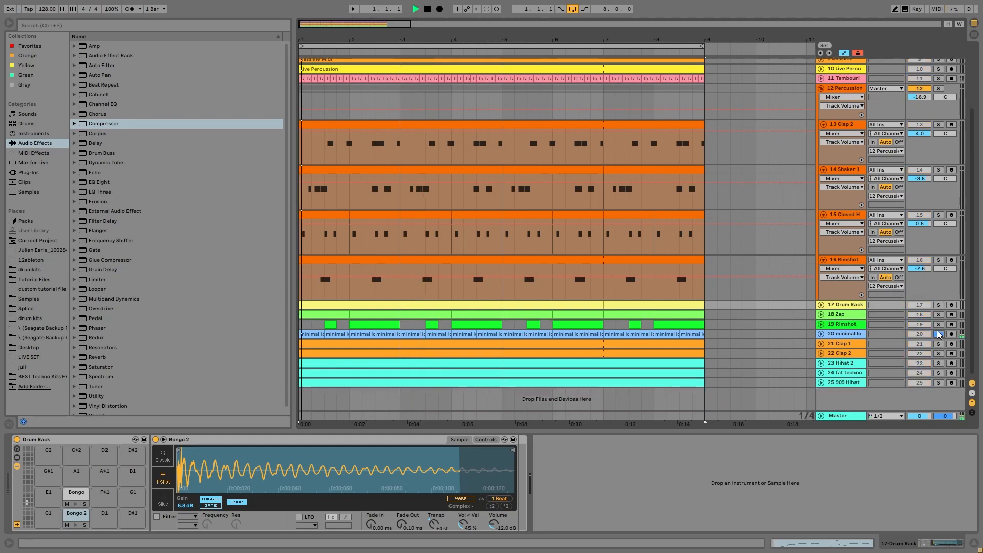
left_click(821, 334)
left_click(925, 337)
left_click(912, 338)
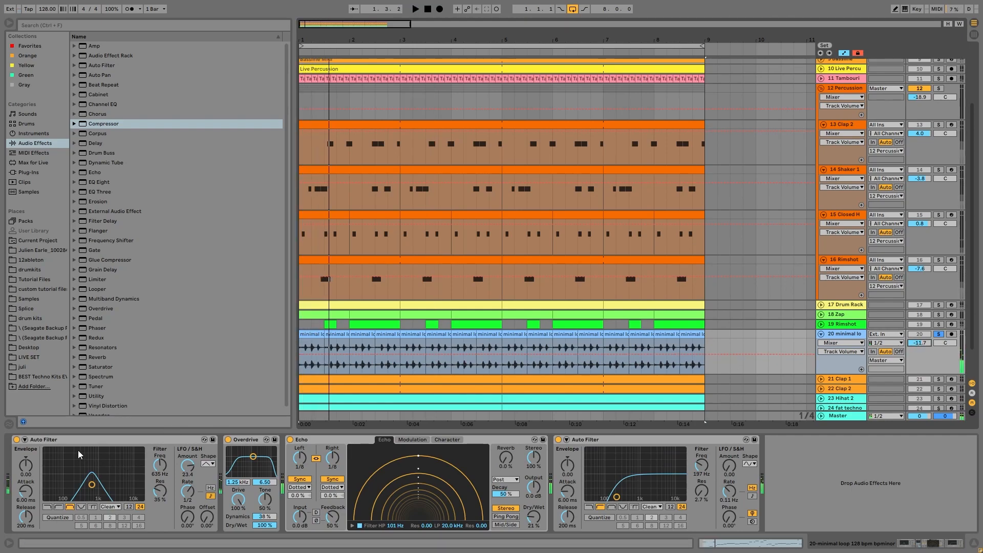
Group the minimal loop track's Auto Filter, Overdrive, Echo and second Auto Filter into one Audio Effect Rack.
left_click(58, 442)
key("ctrl+a")
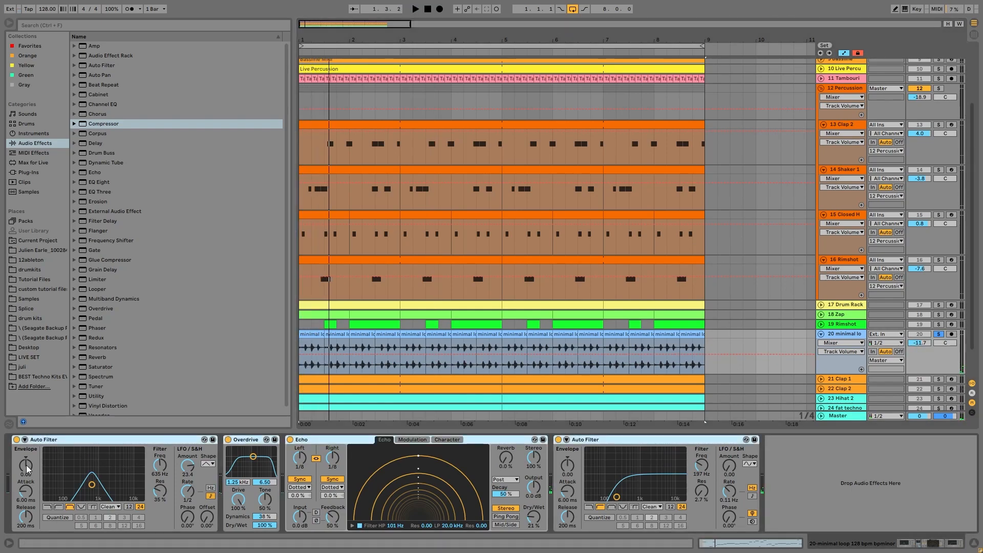
key("ctrl+g")
Bypass the rack and raise the loop track's volume to 6.0 dB to hear it dry, and undo the volume change.
left_click(17, 439)
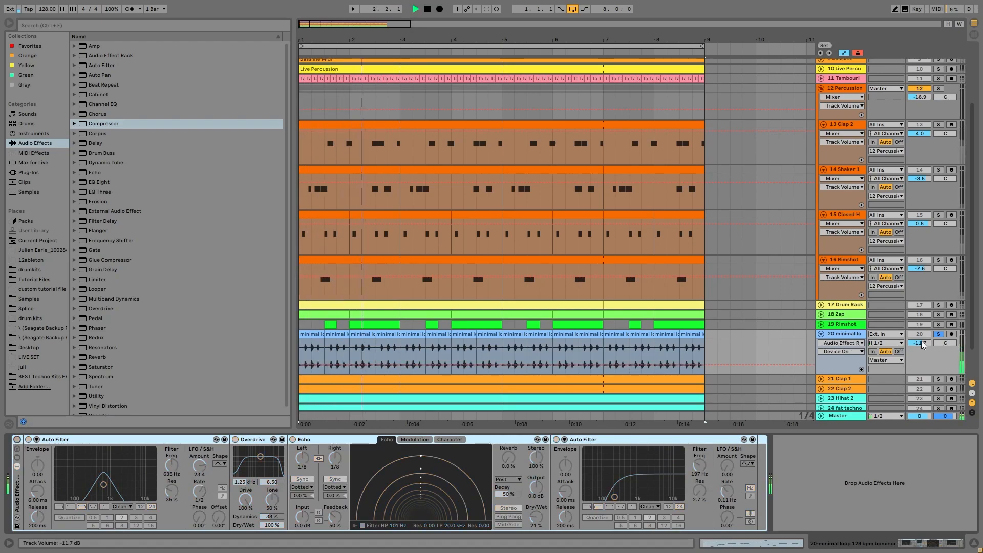
left_click_drag(919, 342, 919, 307)
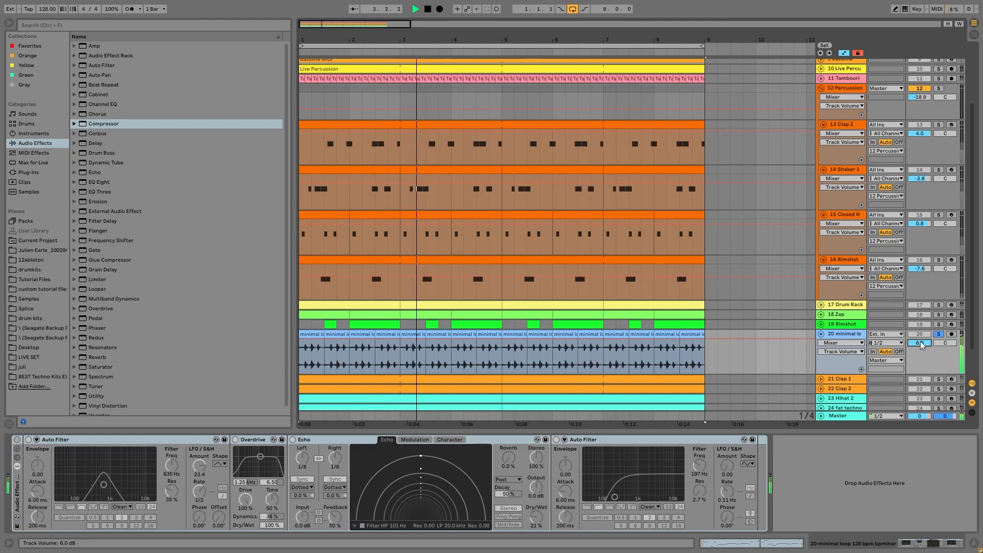
key("ctrl+z")
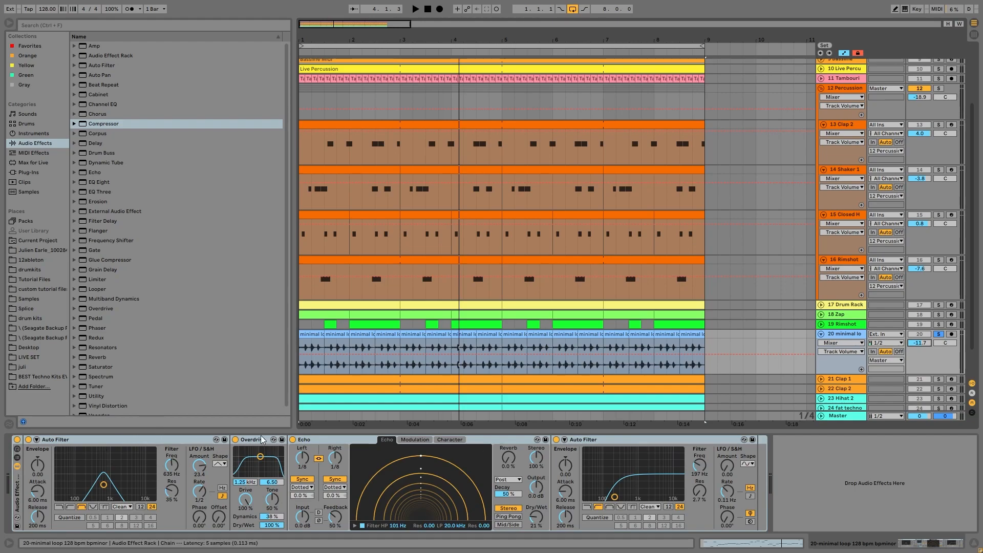
Compare the soloed loop with Overdrive and Echo switched off and with only Overdrive switched back on.
left_click(234, 439)
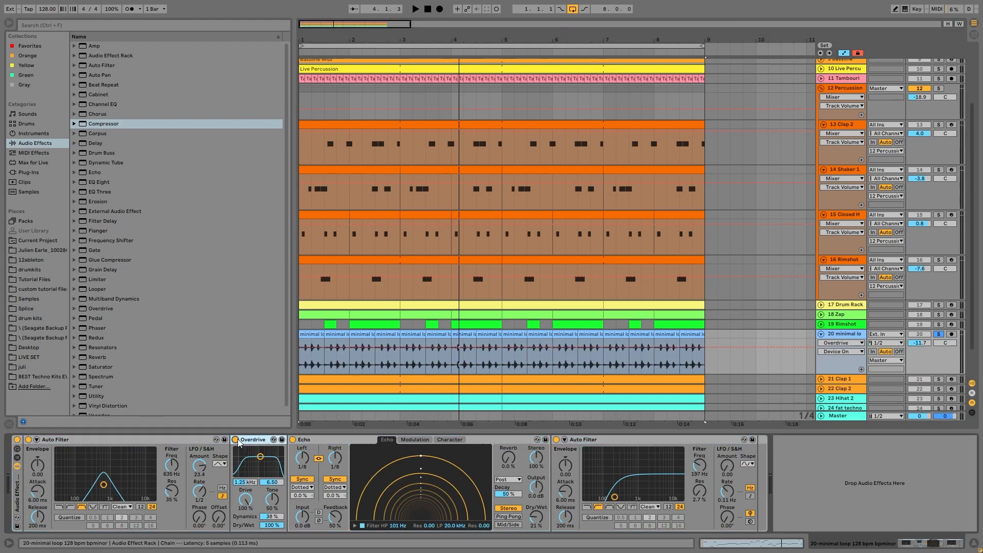
left_click(292, 440)
key("space")
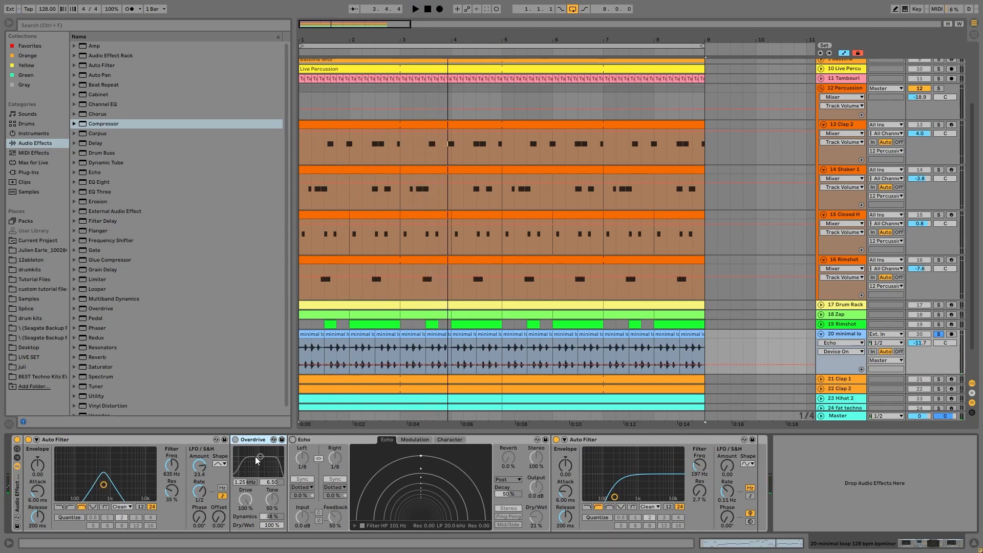
left_click(236, 440)
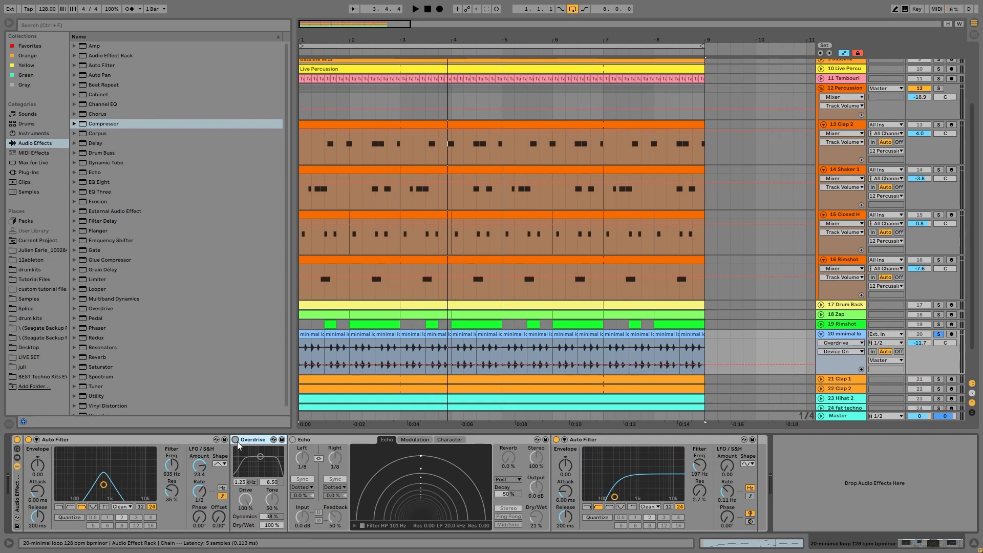
key("space")
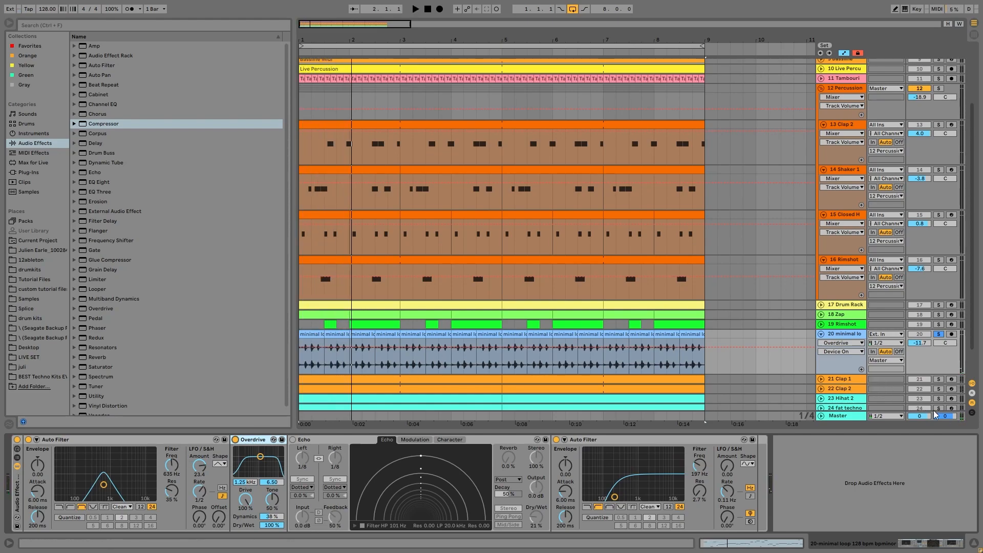
left_click(938, 381)
left_click(830, 365)
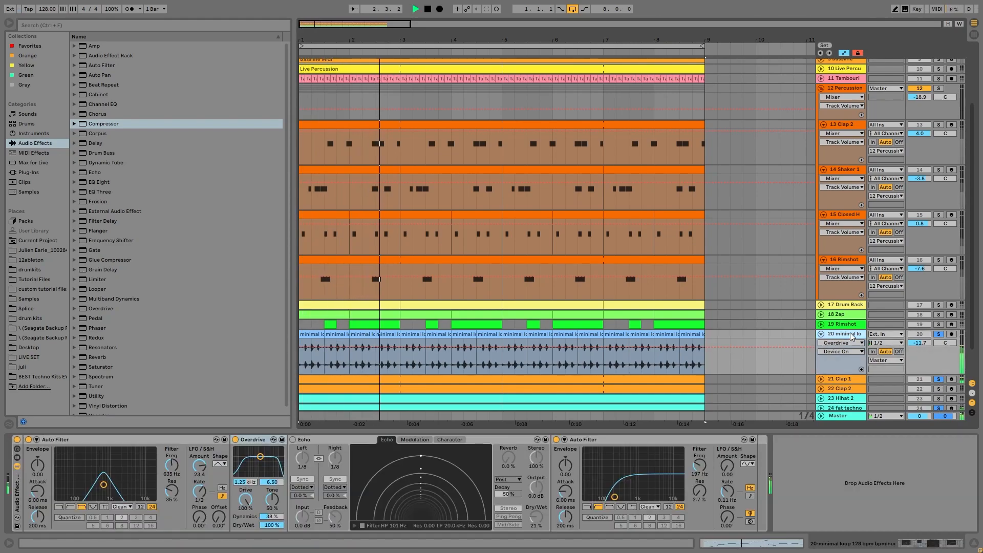
Switch Echo back on, play the loop through the full rack and set the track's volume to -19.7 dB.
left_click(294, 443)
key("space")
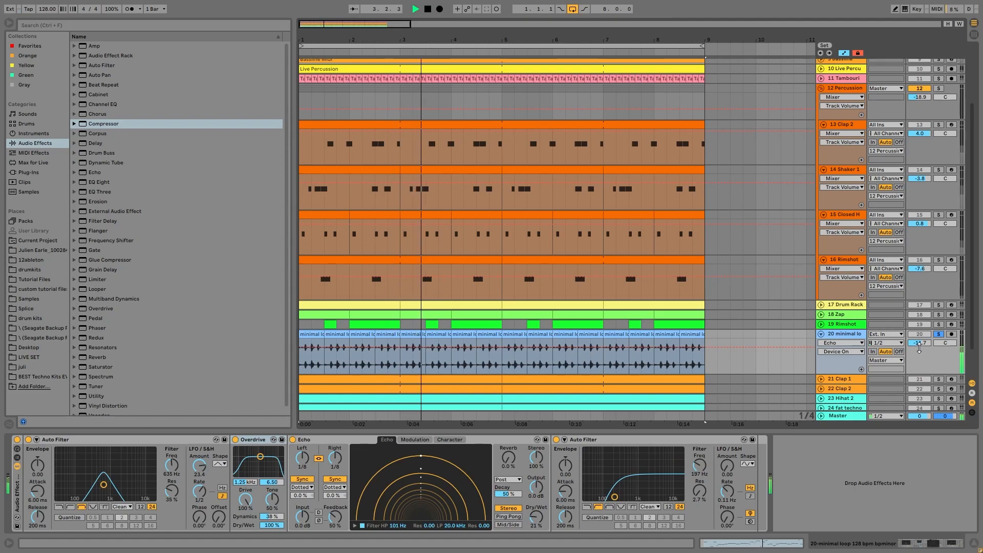
key("space")
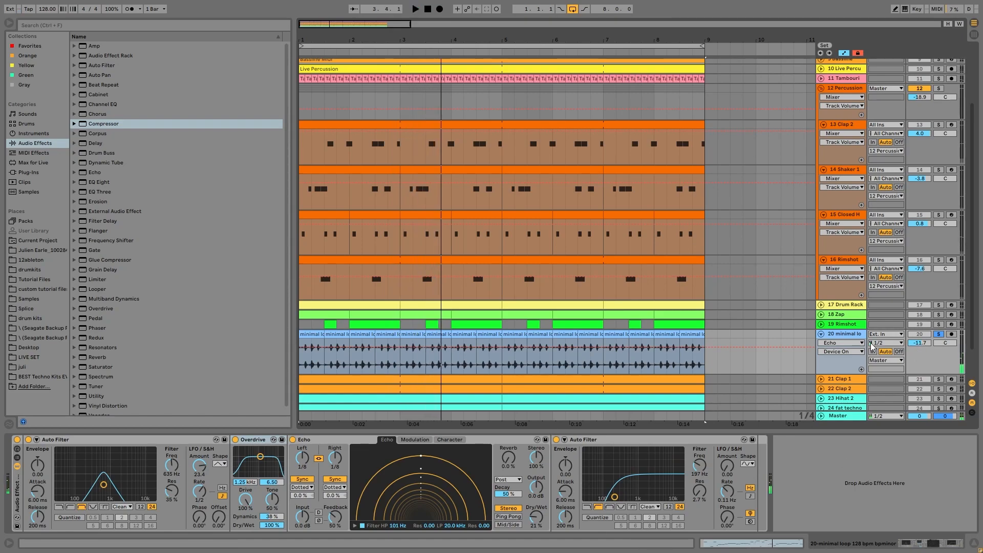
left_click(919, 344)
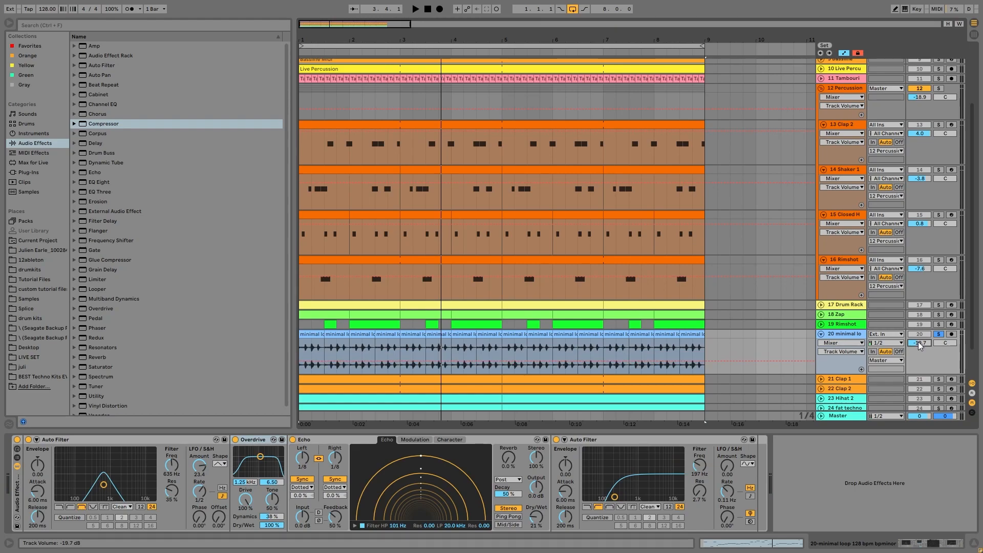
Select the tracks from 10 Live Percussion through 25 909 Hihat, solo them together and start playback.
scroll(844, 77, "up", 2)
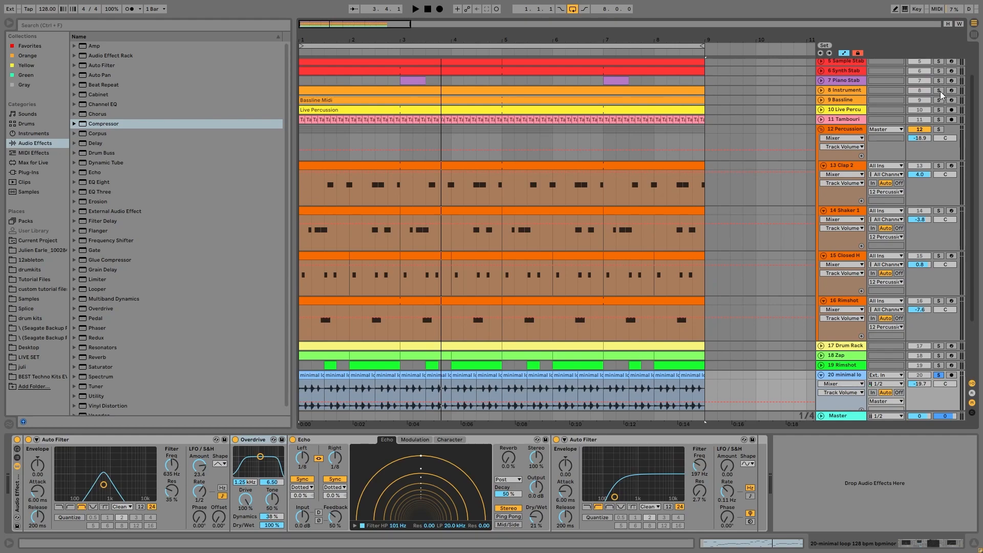
left_click(768, 111)
scroll(816, 227, "down", 3)
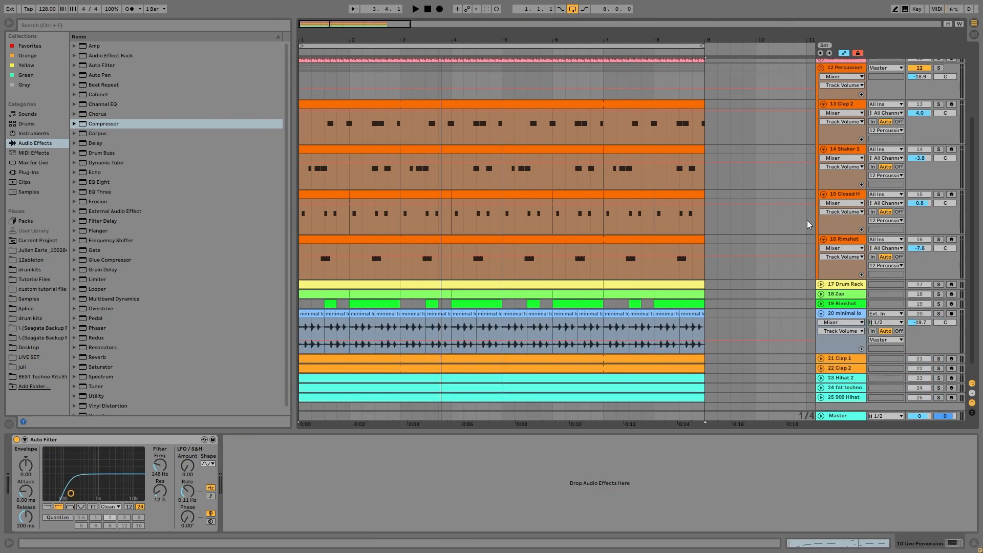
scroll(816, 227, "down", 1)
left_click(849, 382)
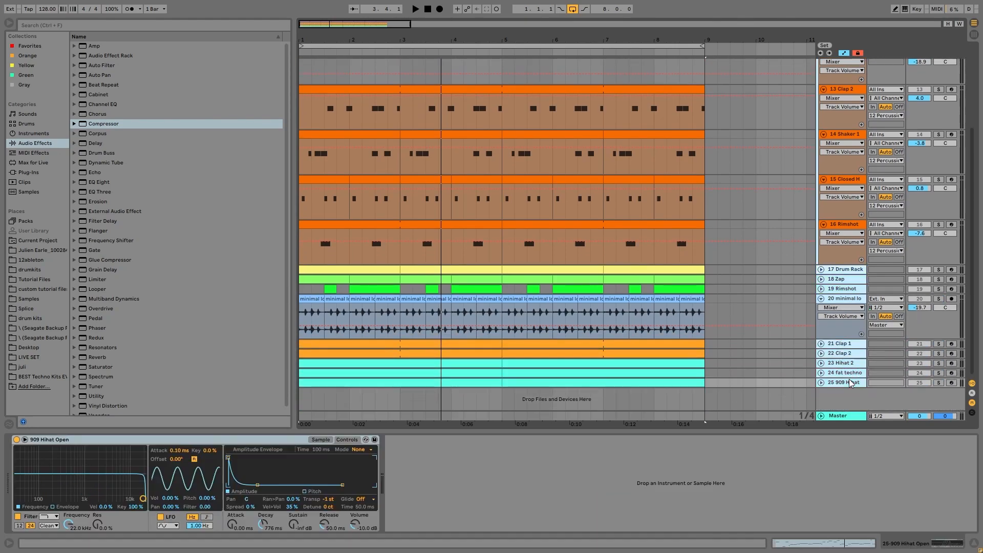
left_click(938, 299)
key("space")
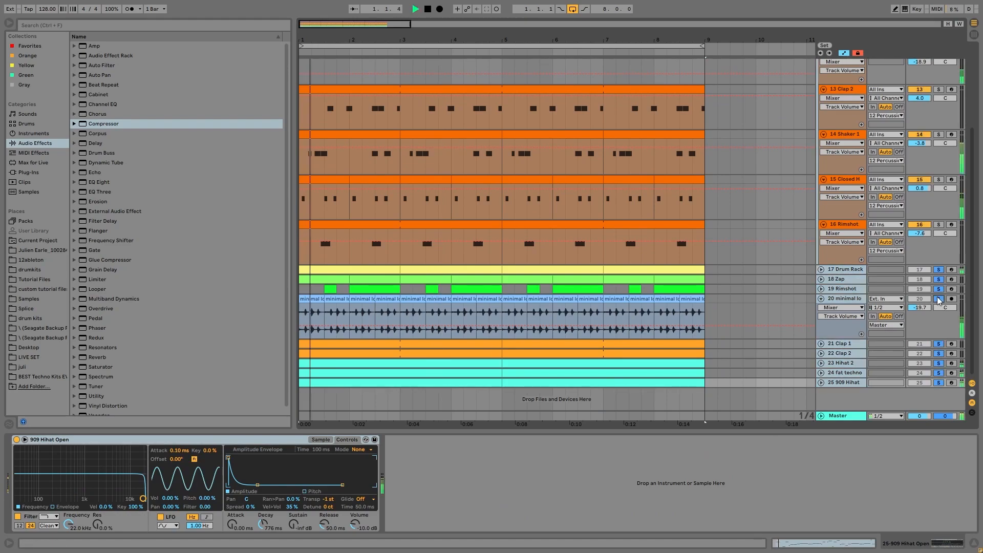
Show the 20 minimal loop track's effect rack and replay the soloed percussion from the start several times.
left_click(859, 301)
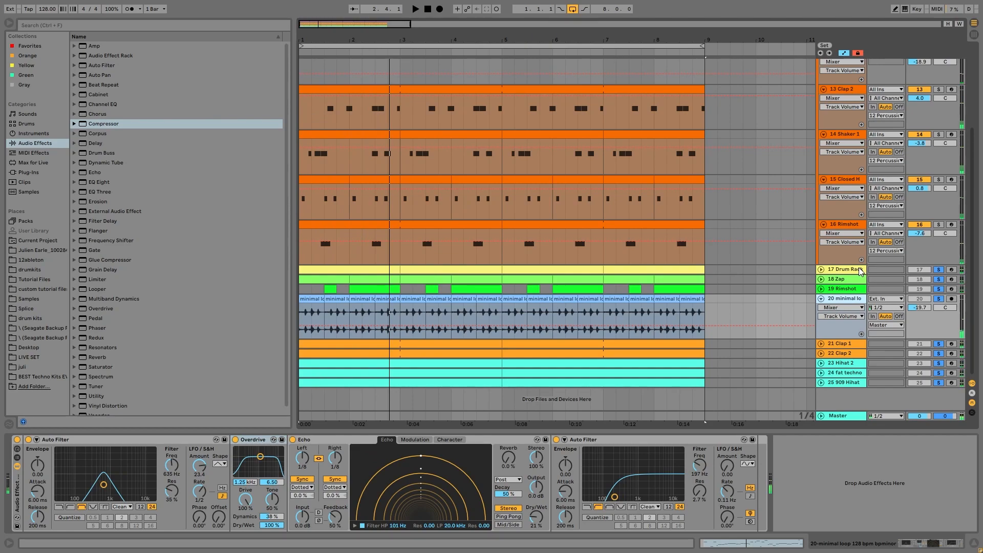
key("space")
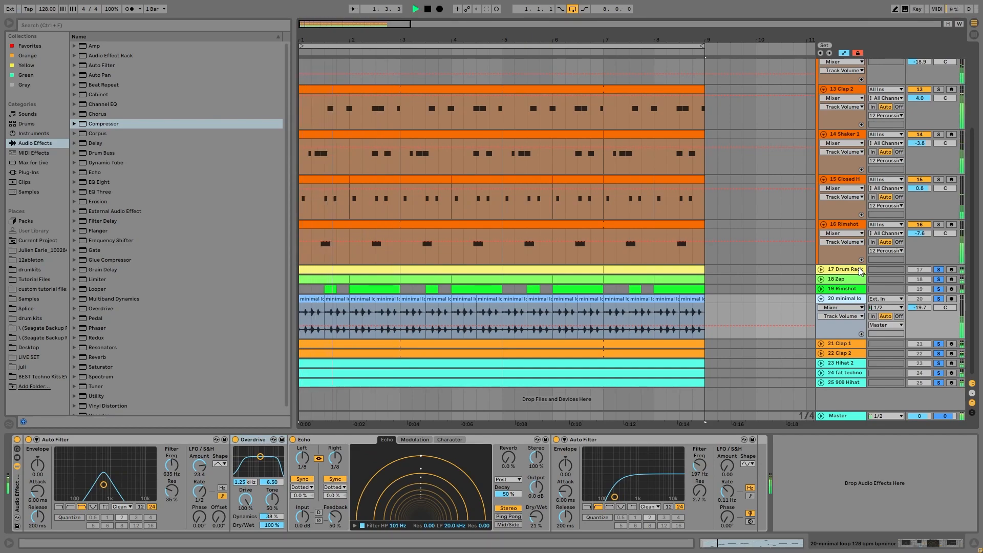
key("space")
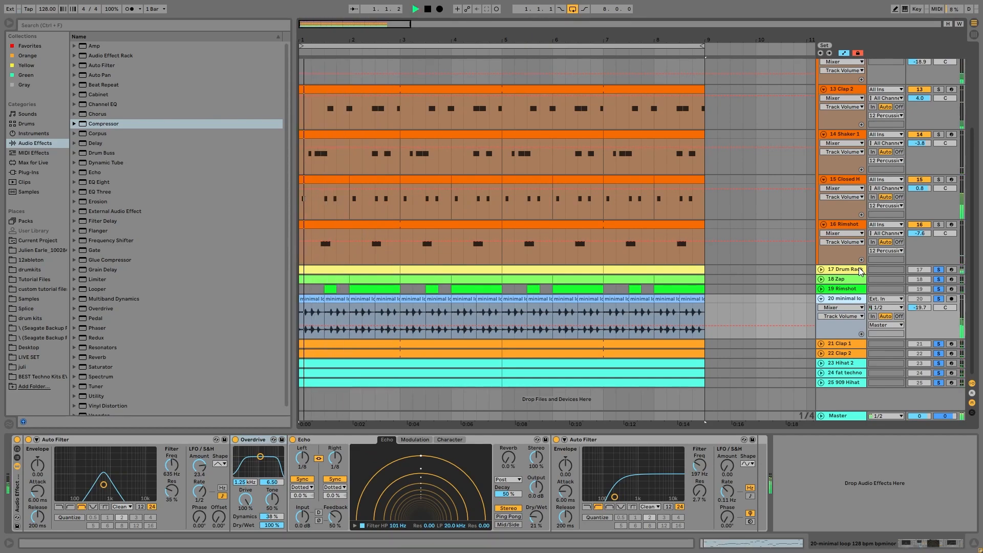
key("space")
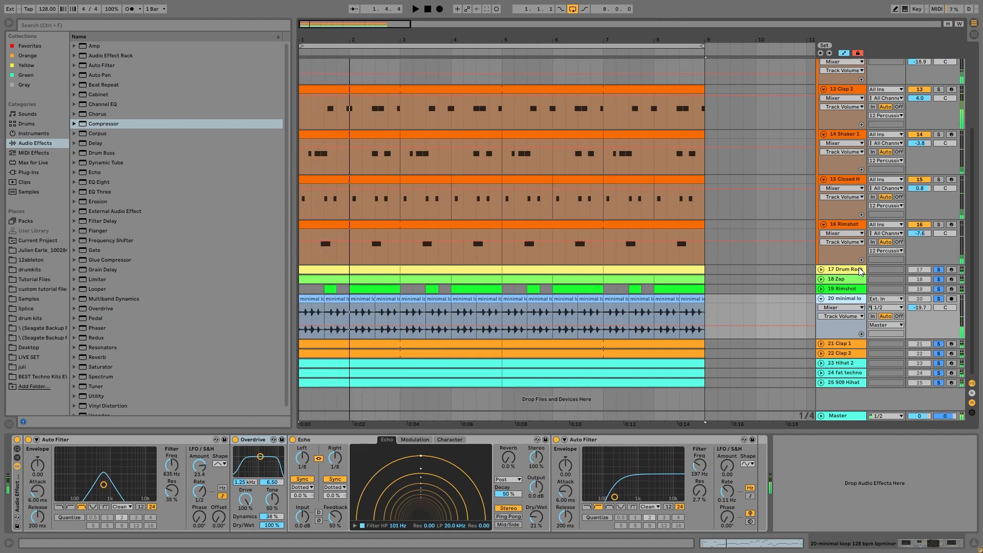
key("space")
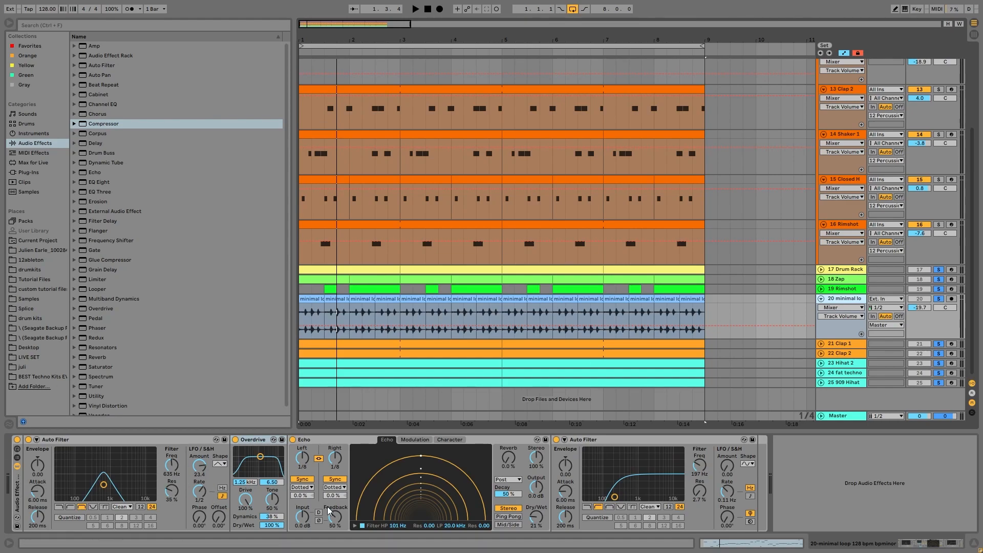
Play the soloed percussion together with the 8 Instrument track, and clear all the solos.
key("space")
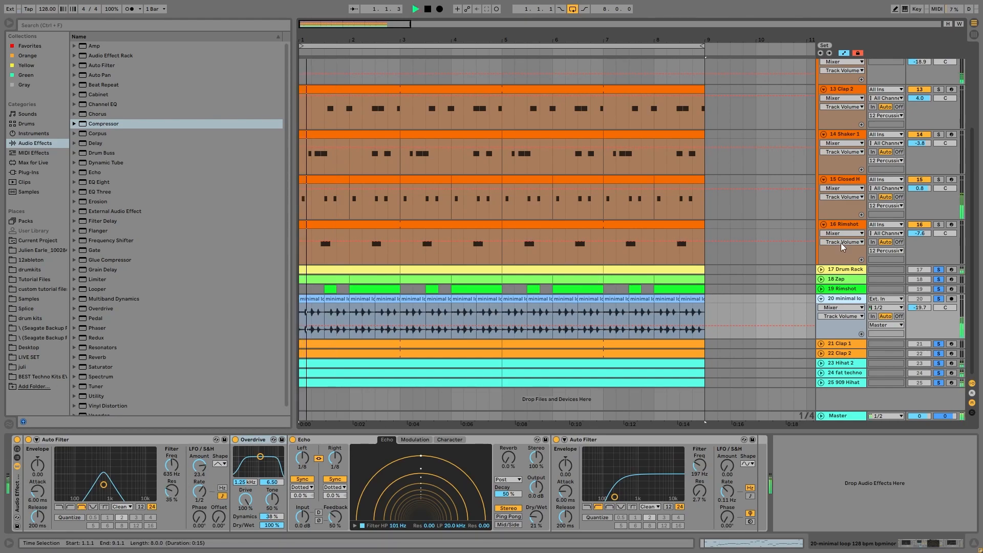
scroll(847, 220, "up", 4)
scroll(842, 210, "up", 1)
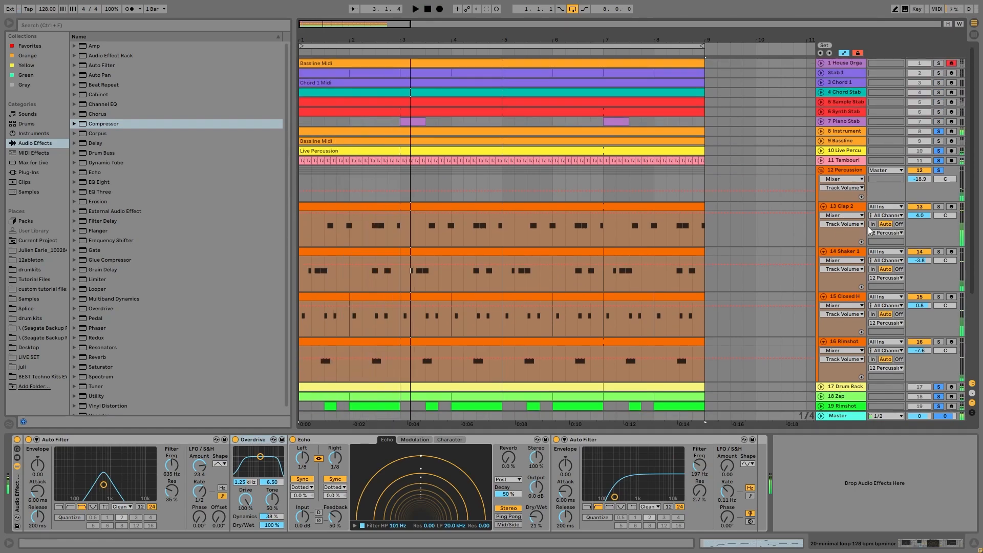
left_click(938, 132)
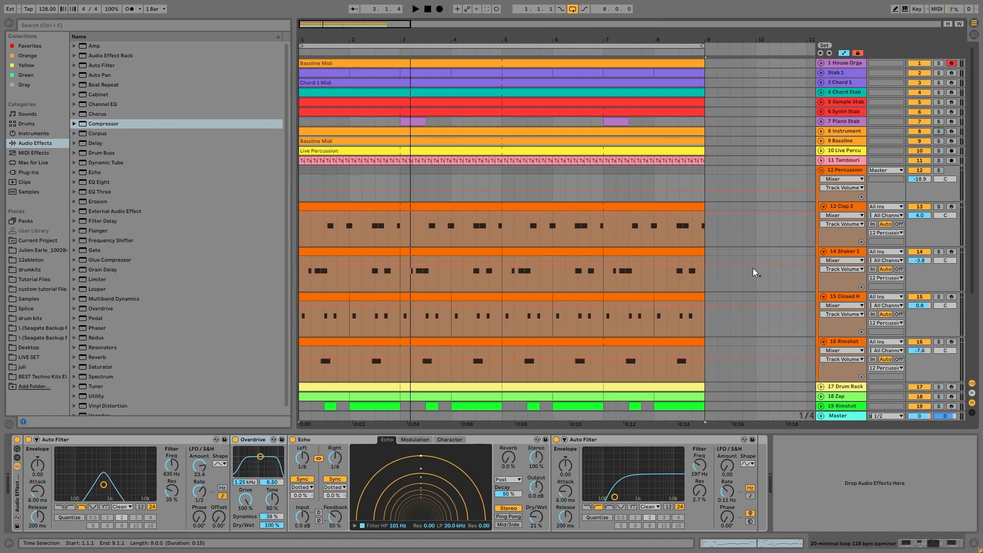
Select the tracks from 1 House Organ through 7 Piano Stab, solo them together and start playback.
left_click(842, 123)
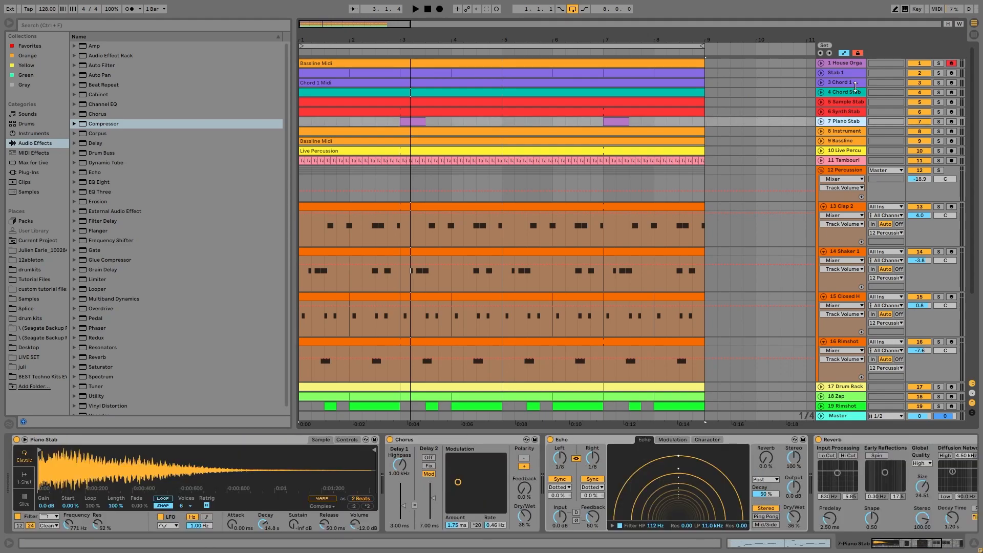
left_click(829, 65, "shift")
left_click(938, 63)
key("space")
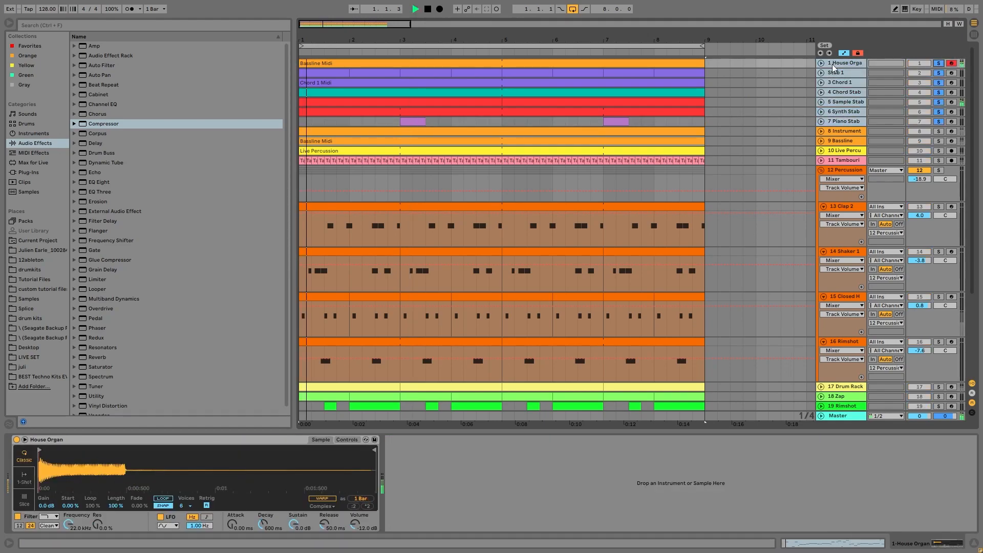
Unfold the seven soloed stab and chord tracks, replay them and show the 4 Chord Stab track's devices.
left_click(820, 64)
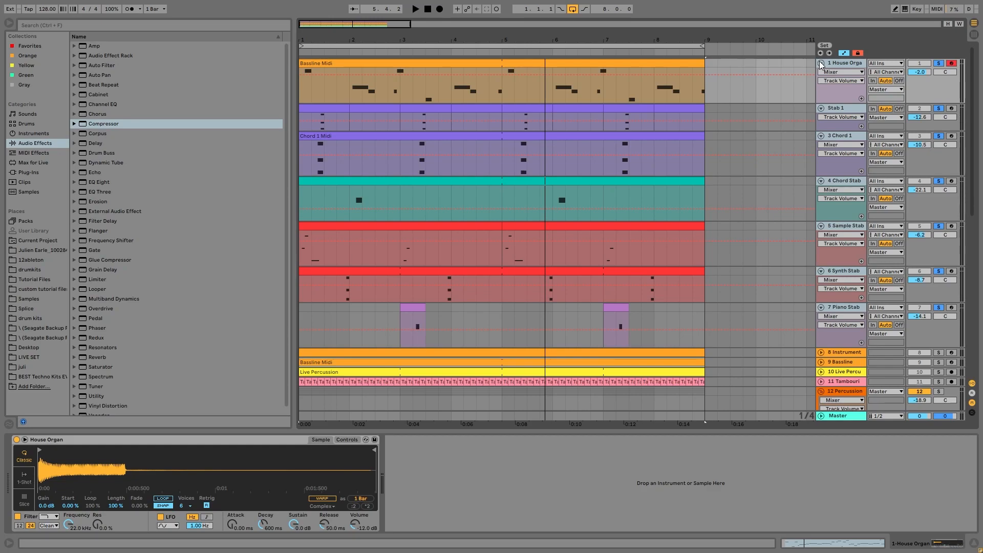
key("space")
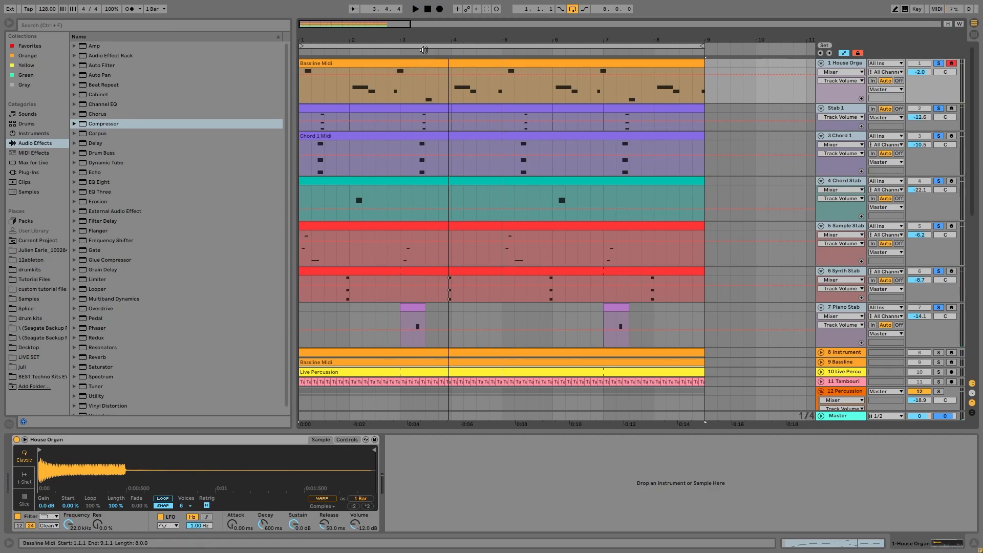
left_click(841, 179)
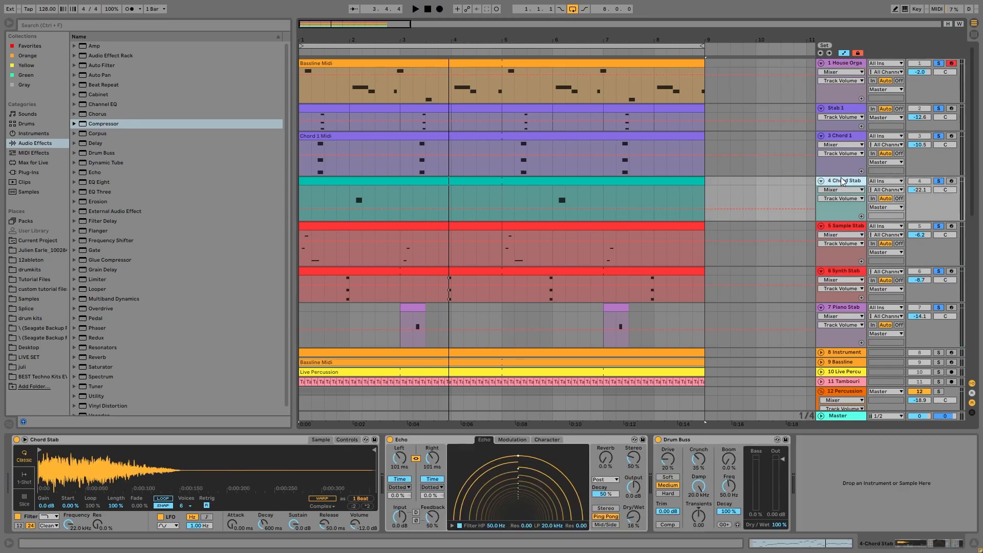
Solo the 4 Chord Stab track and play it, then solo and play the 5 Sample Stab track instead.
left_click(938, 183)
key("space")
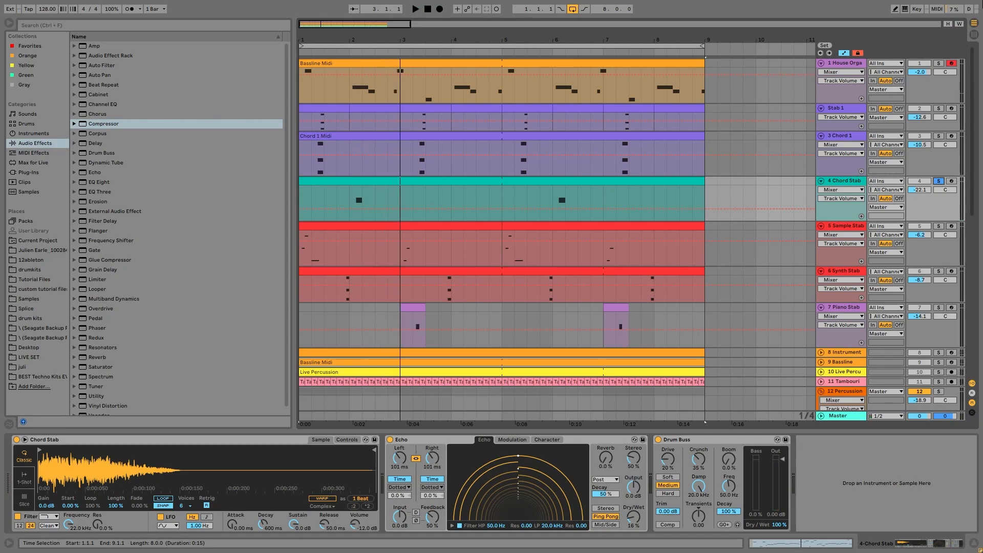
left_click(938, 226)
key("space")
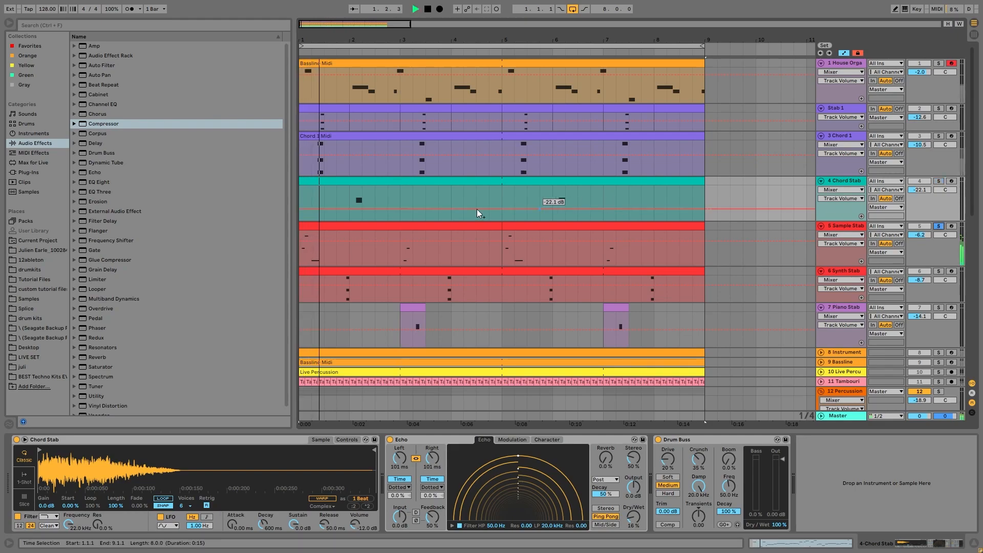
Show the 5 Sample Stab track's sampler and its first clip's MIDI notes while replaying the soloed track.
left_click(364, 226)
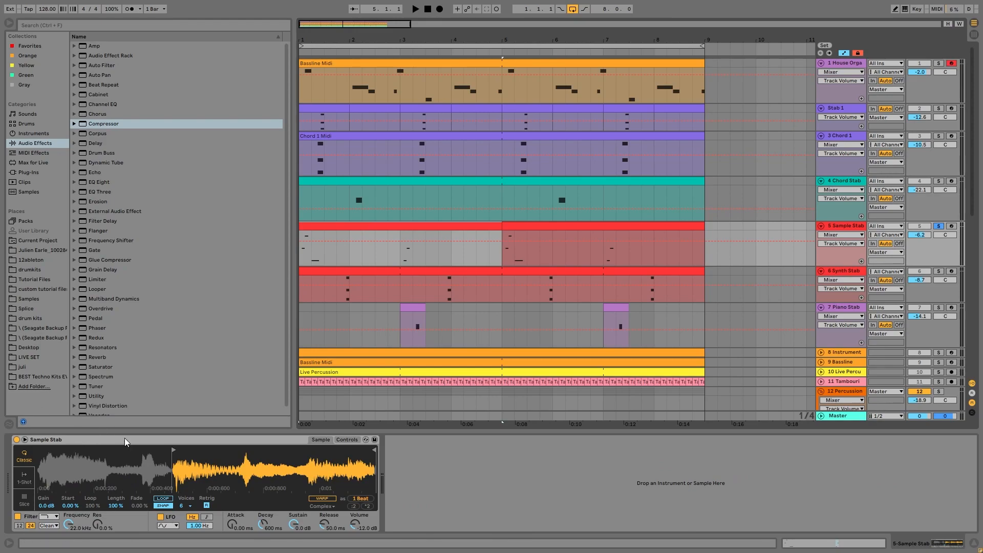
key("space")
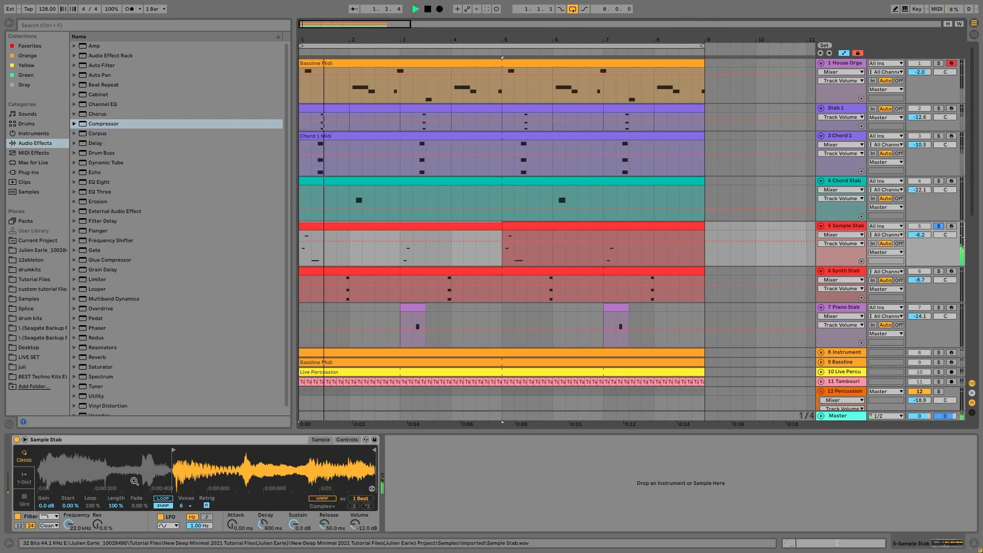
key("space")
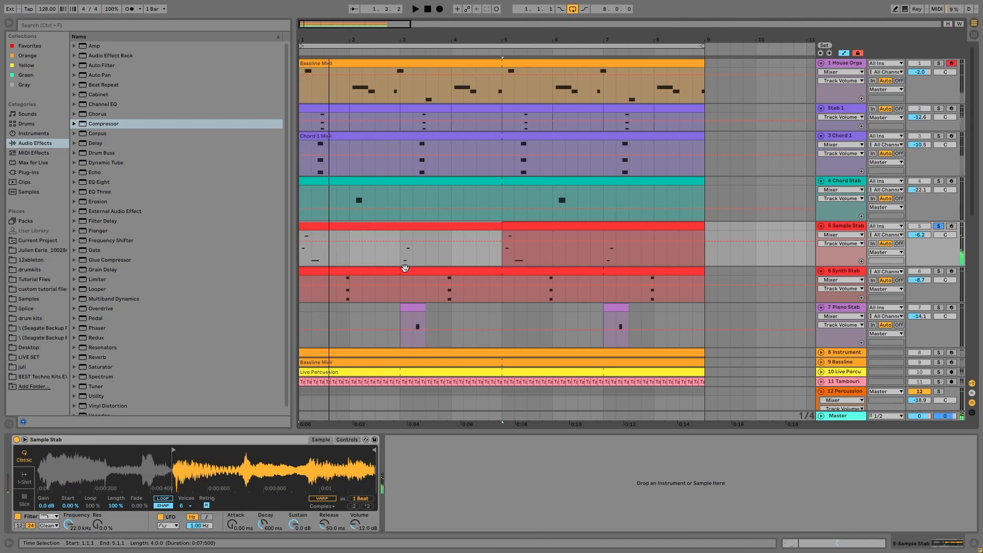
double_click(390, 228)
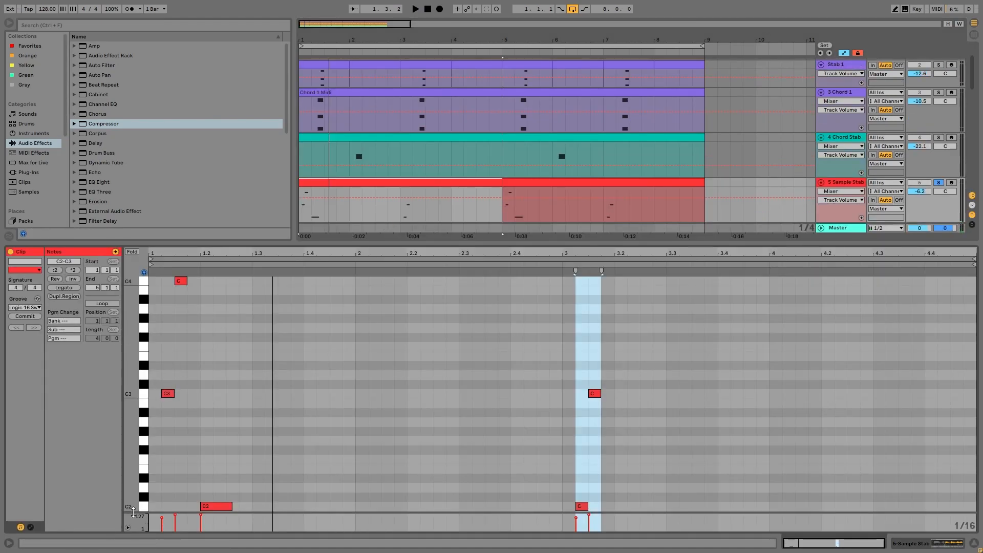
double_click(841, 183)
key("space")
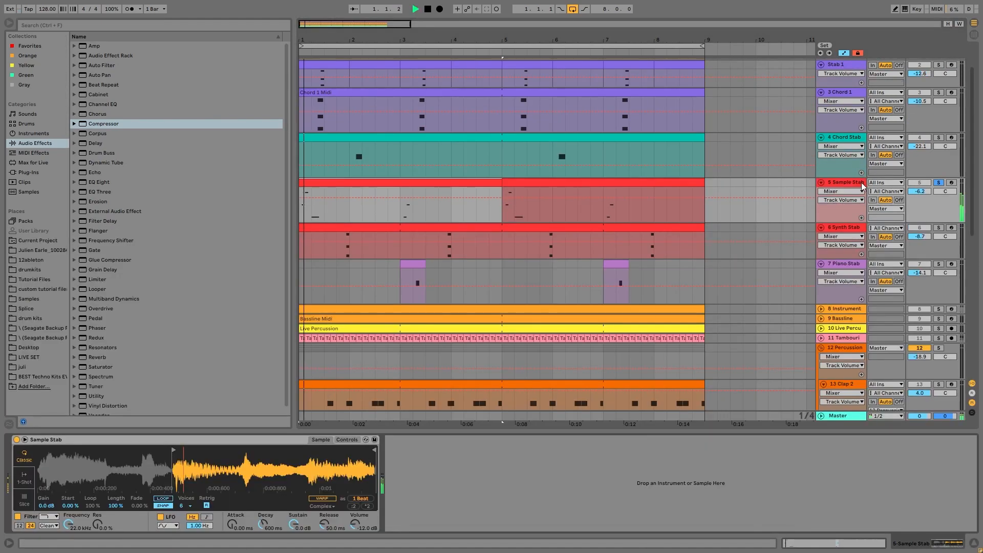
Solo the 4 Chord Stab track again and play it from 1.4.1.
scroll(910, 204, "up", 2)
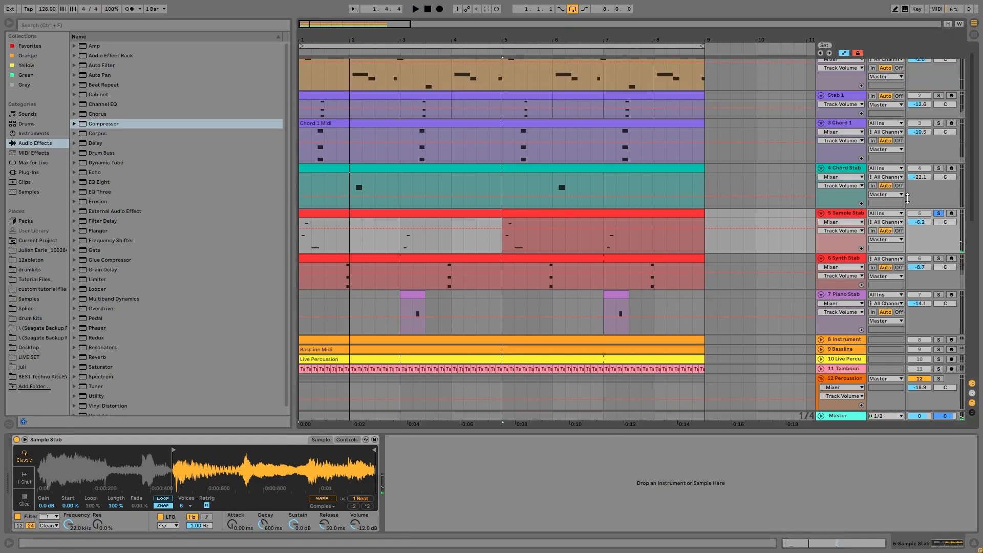
left_click(938, 169)
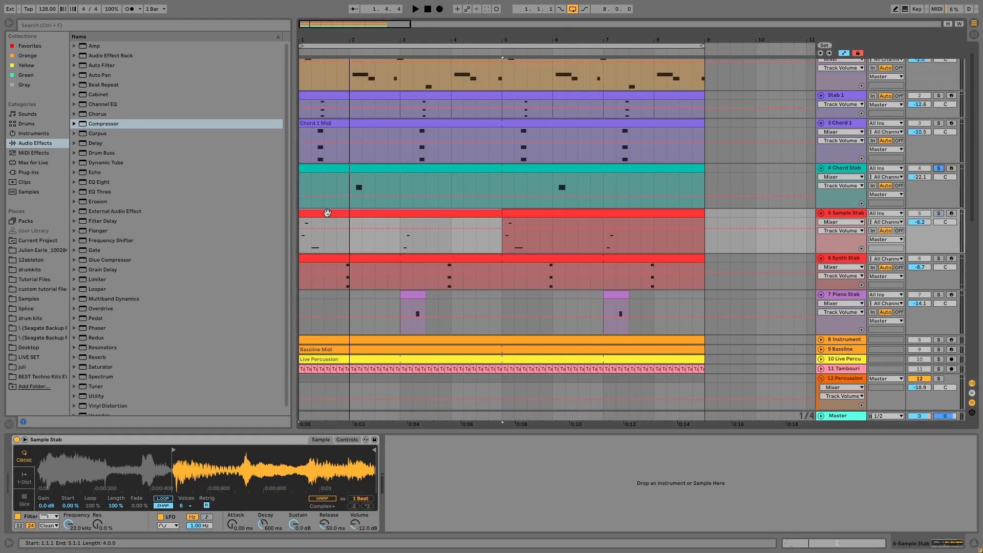
left_click(342, 186)
scroll(355, 191, "up", 1)
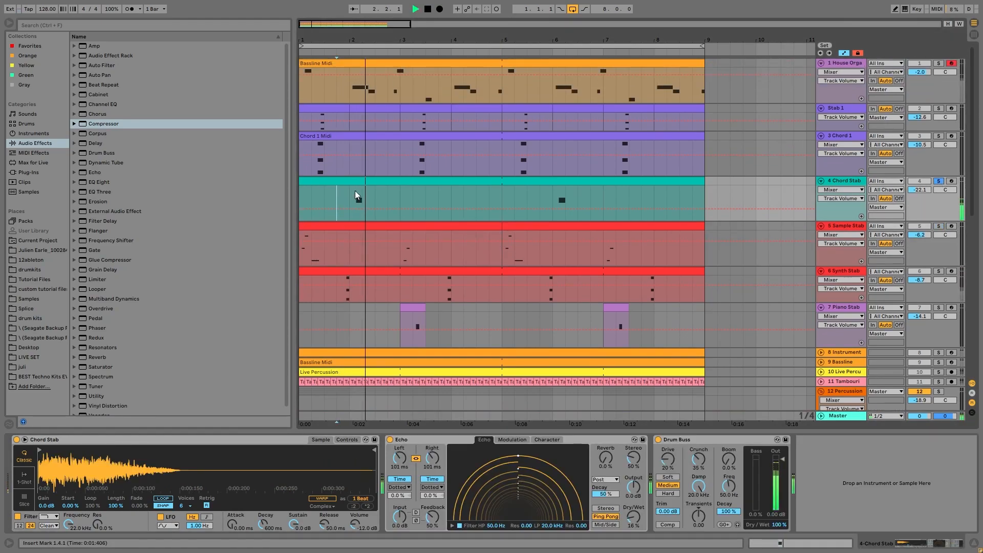
key("space")
Solo the 3 Chord 1 and Stab 1 tracks together and play them from 3.1.1.
left_click(938, 136)
left_click(938, 109, "ctrl")
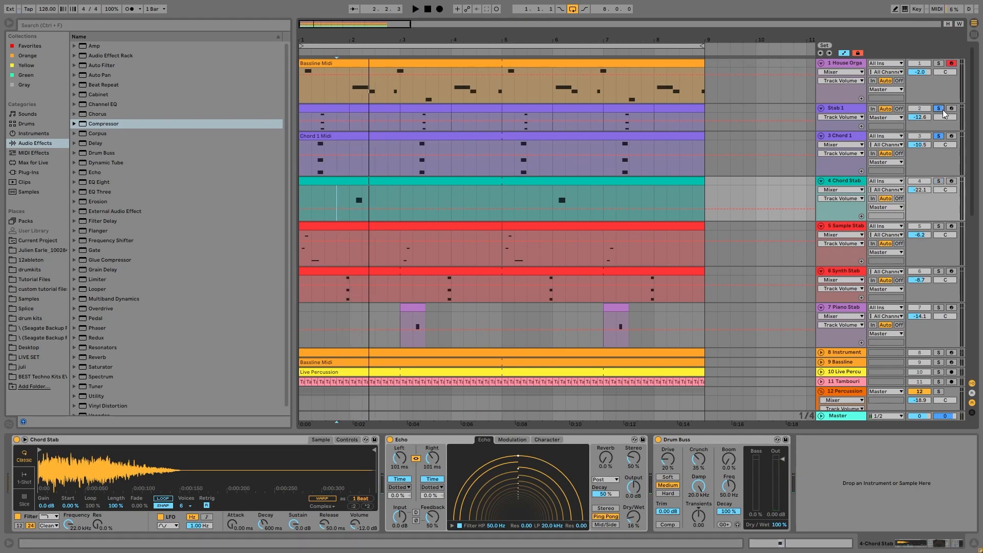
left_click(400, 165)
key("space")
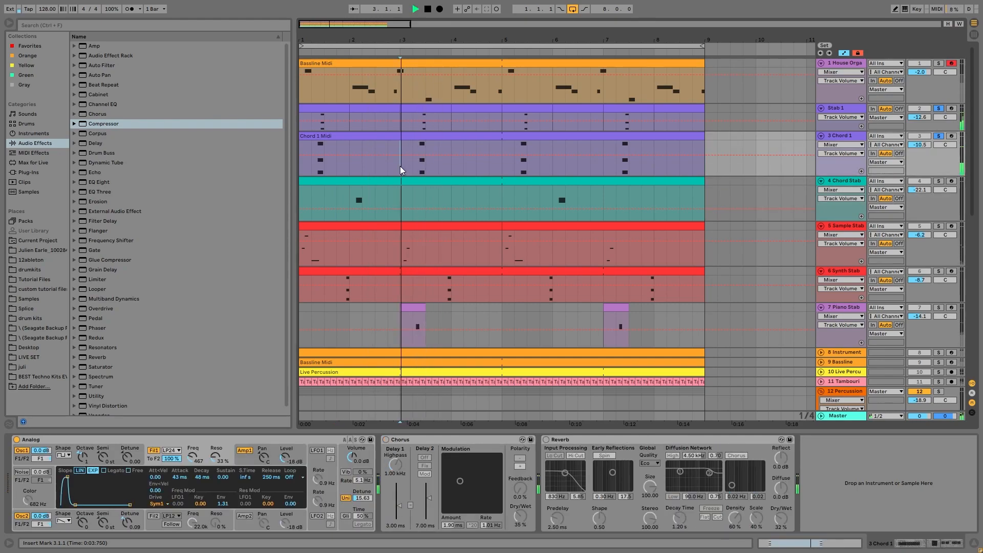
scroll(478, 260, "down", 5)
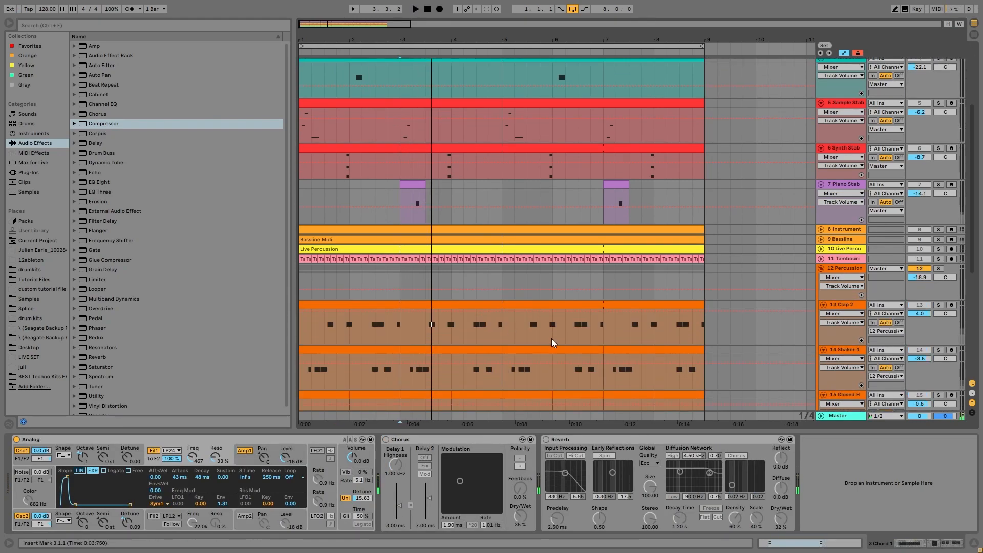
scroll(564, 272, "up", 5)
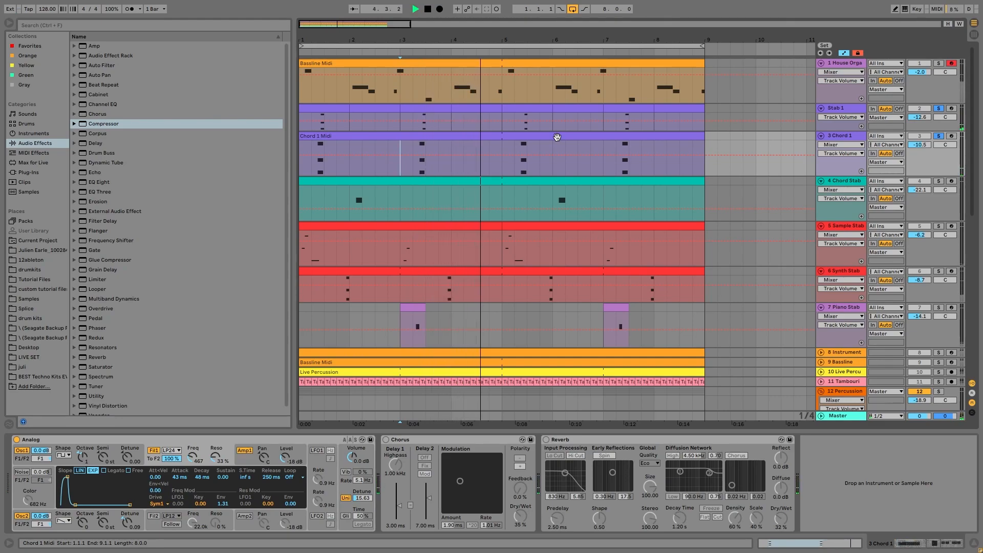
key("space")
Examine the offset between the Stab 1 and Chord 1 notes in bar 5 and replay both from 5.1.1.
left_click_drag(516, 42, 573, 121)
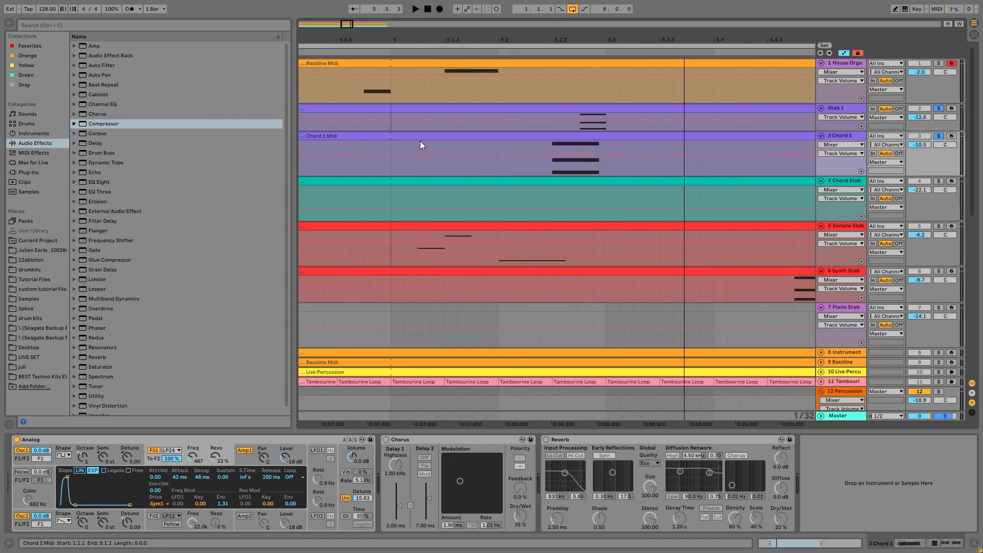
left_click(392, 167)
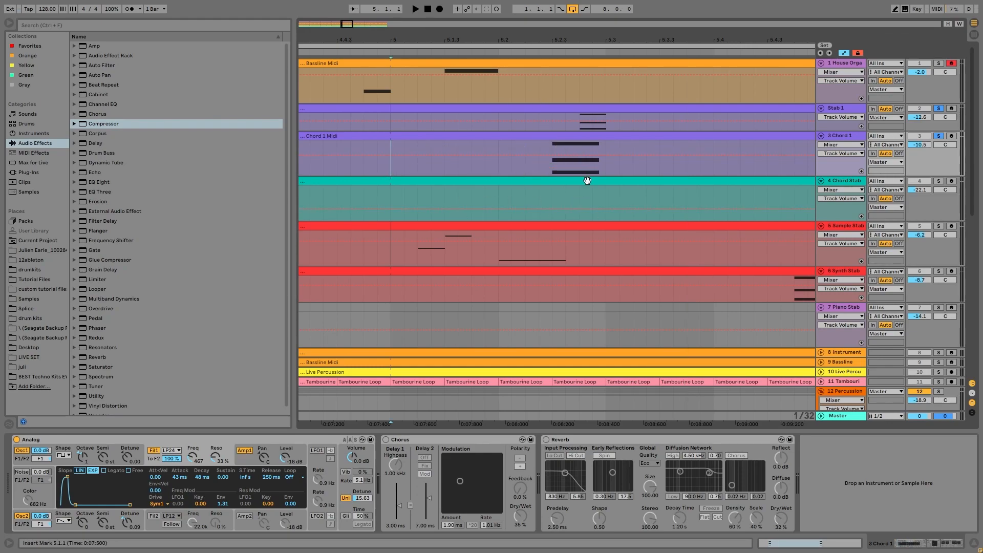
key("space")
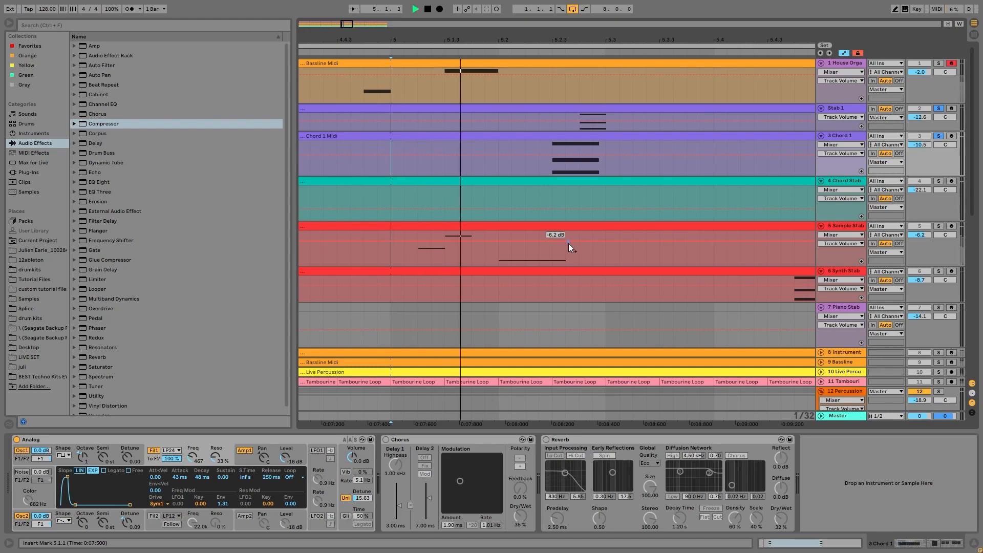
key("space")
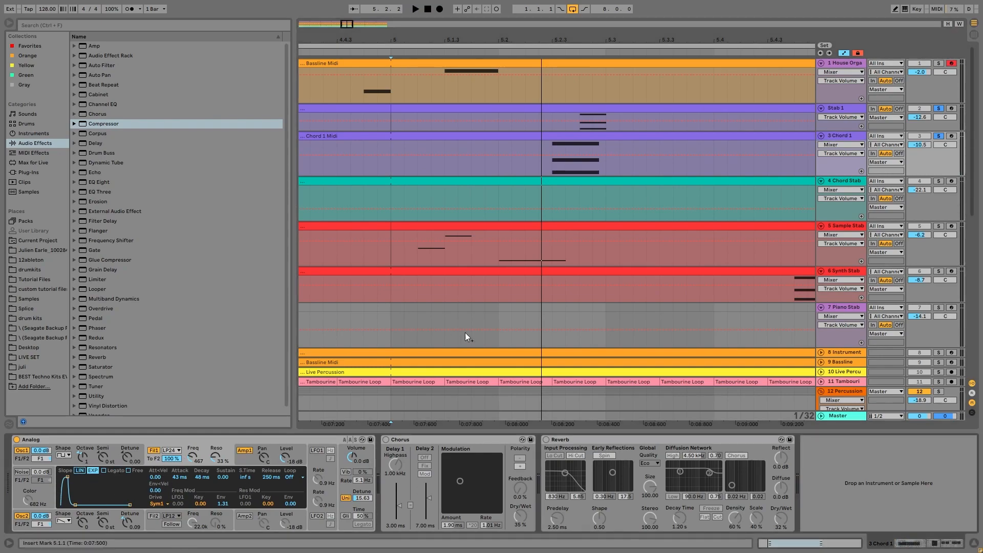
Show the Stab 1 track's Operator with its oscillator C and filter settings, and display the filter frequency automation.
left_click(856, 109)
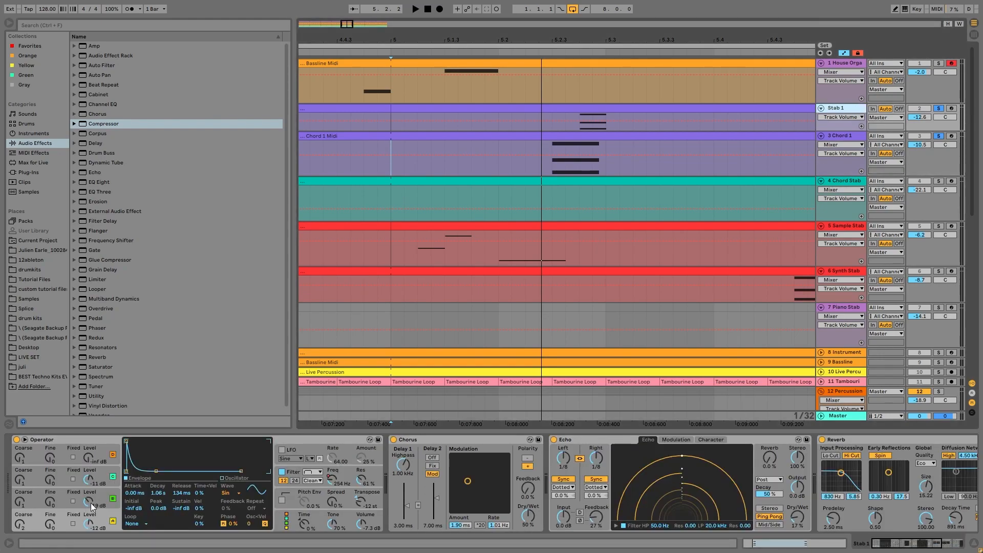
left_click(89, 481)
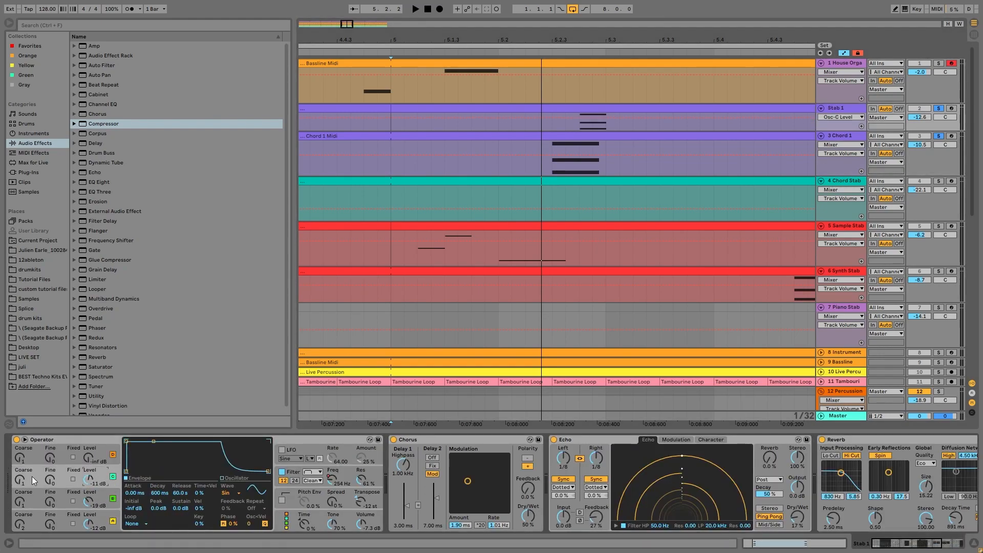
left_click(340, 477)
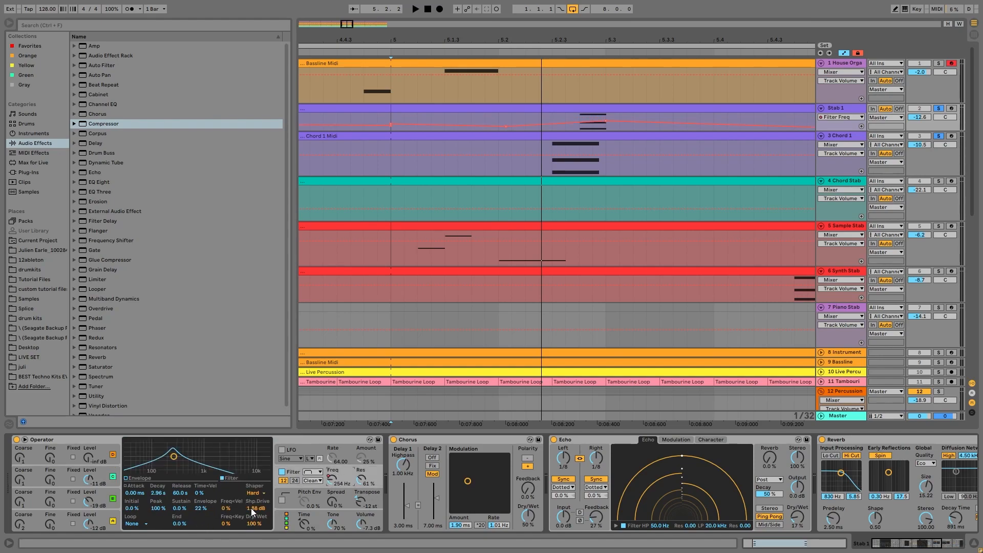
right_click(332, 473)
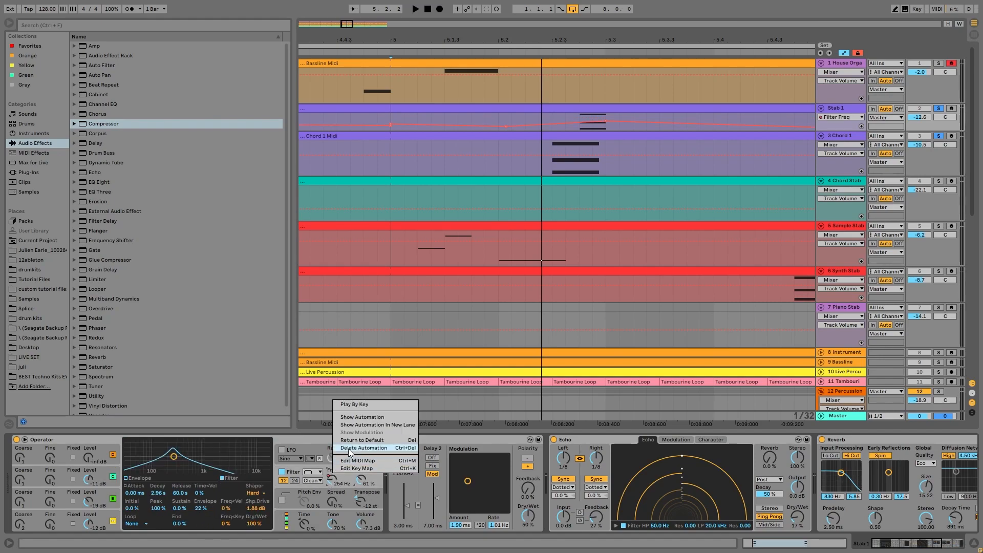
left_click(355, 416)
Play the soloed Stab 1 and Chord 1 tracks with the filter automation, highlighting the automation in bars 3 and 1.
left_click_drag(520, 51, 358, 63)
key("space")
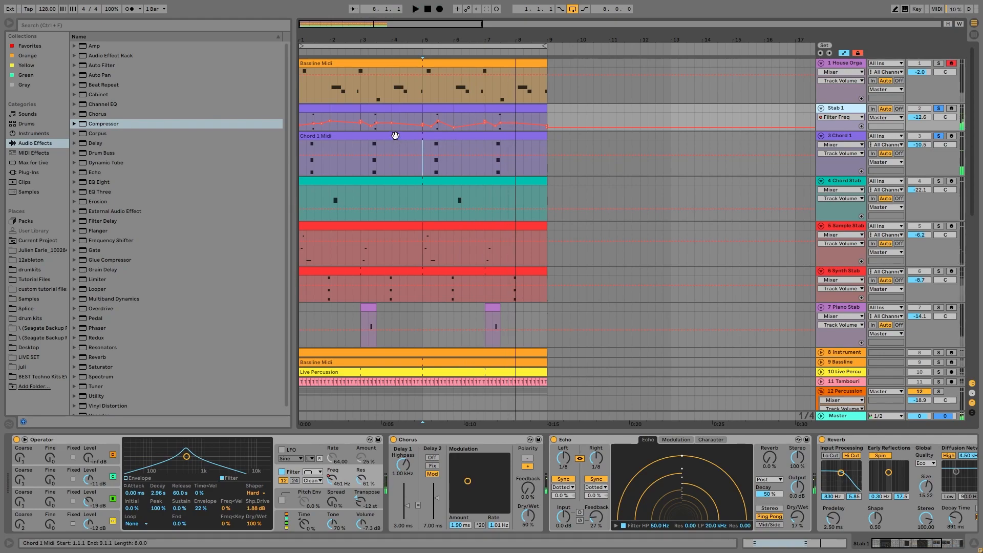
left_click_drag(362, 120, 392, 120)
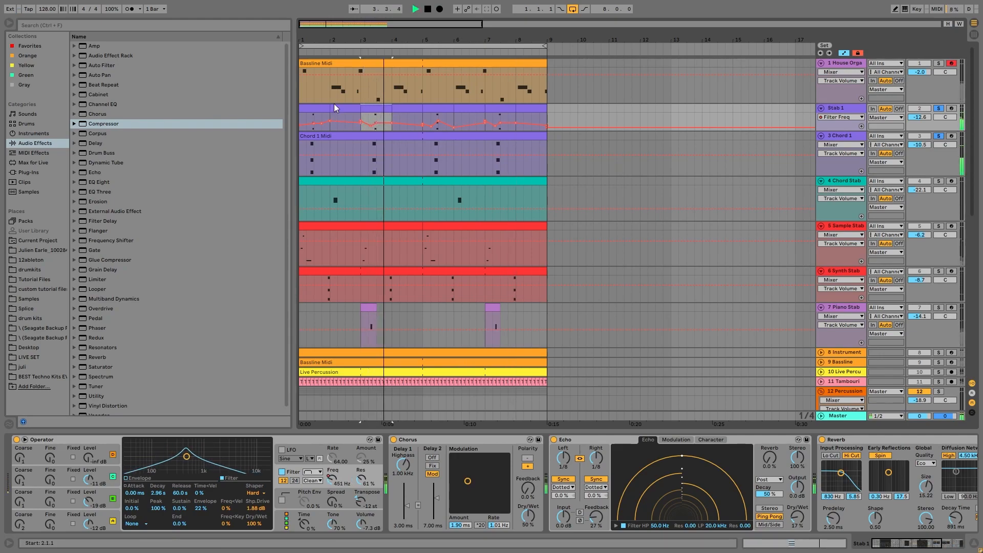
left_click(310, 111)
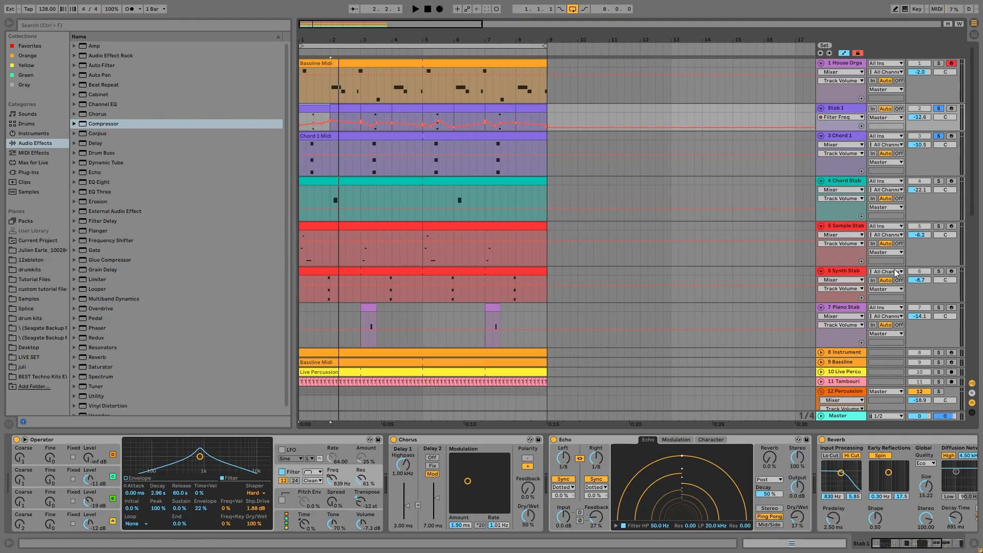
Solo and play the 6 Synth Stab track, and show its Wavetable's second oscillator.
left_click(938, 272)
key("space")
left_click(323, 272)
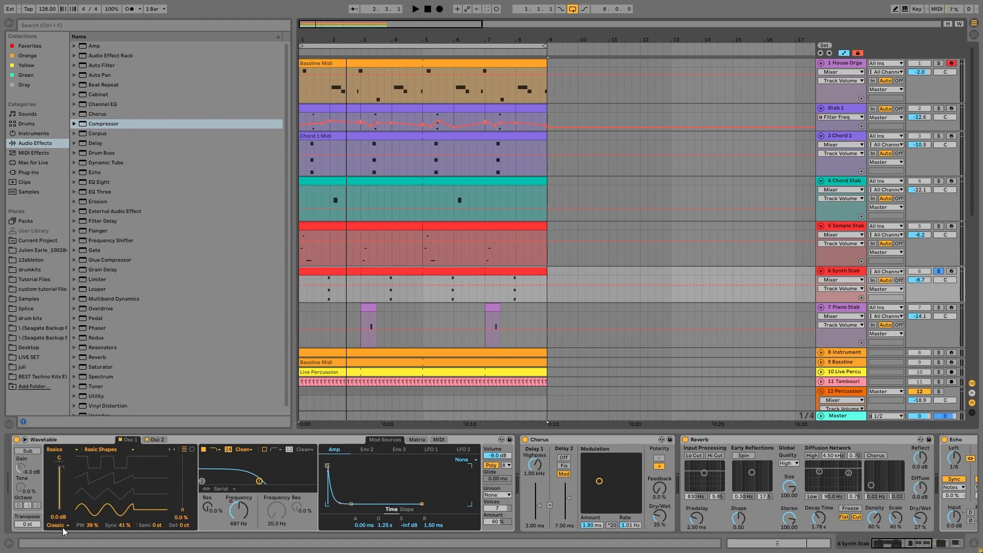
left_click(154, 439)
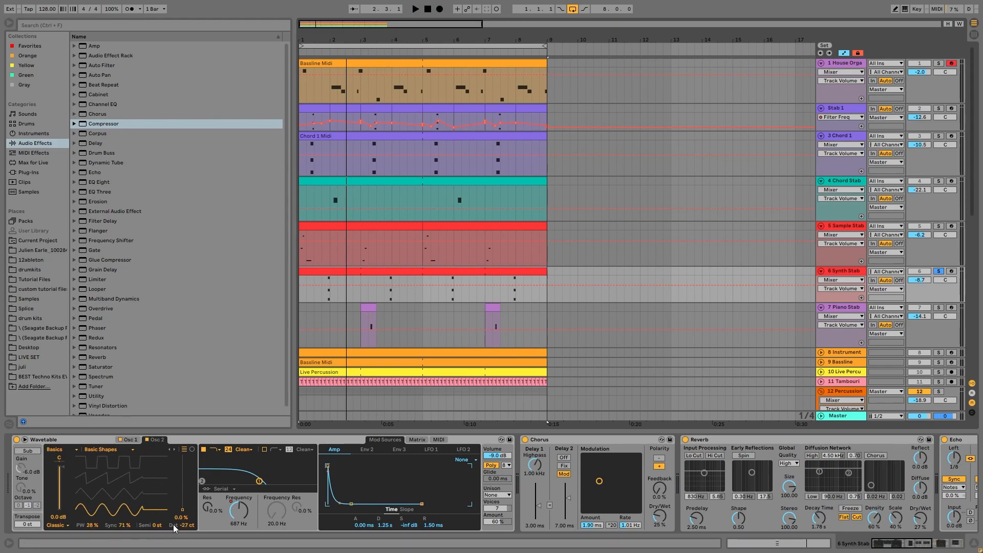
Replay the 6 Synth Stab track, display its Filter 1 Freq automation and show the rest of its effects.
key("space")
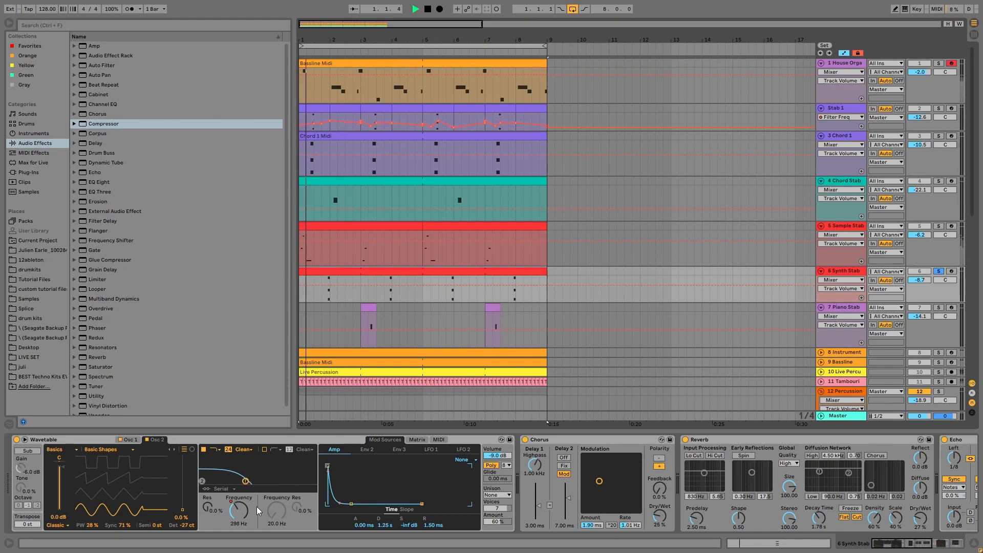
left_click(239, 510)
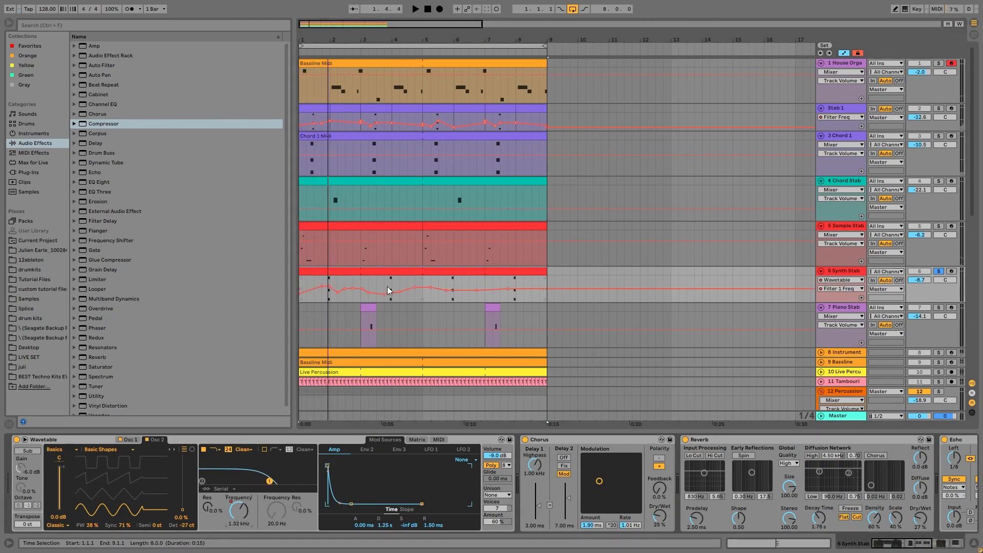
scroll(776, 509, "right", 2)
scroll(776, 507, "right", 6)
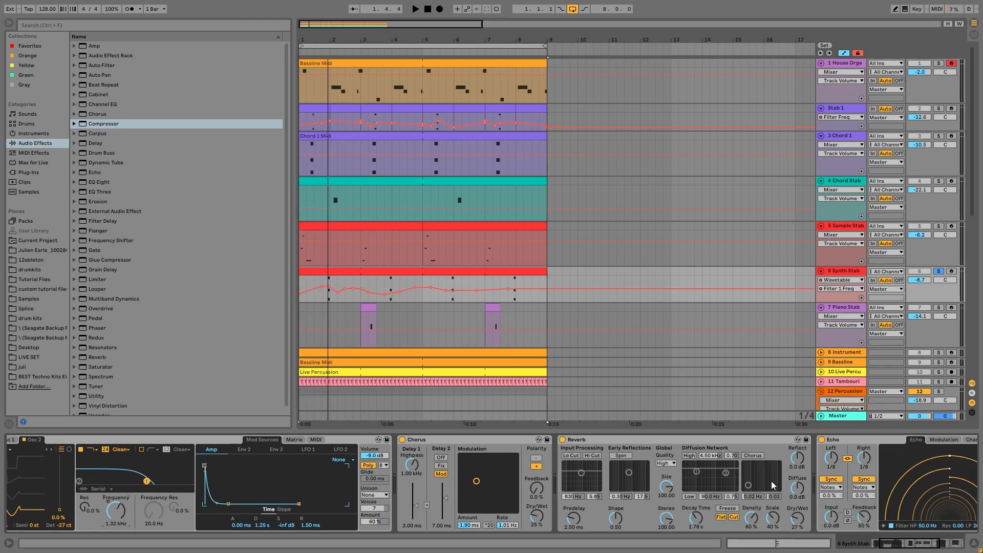
Solo and play the 1 House Organ track, and show the MIDI notes of its Bassline Midi clip.
left_click(940, 65)
left_click(428, 64)
key("space")
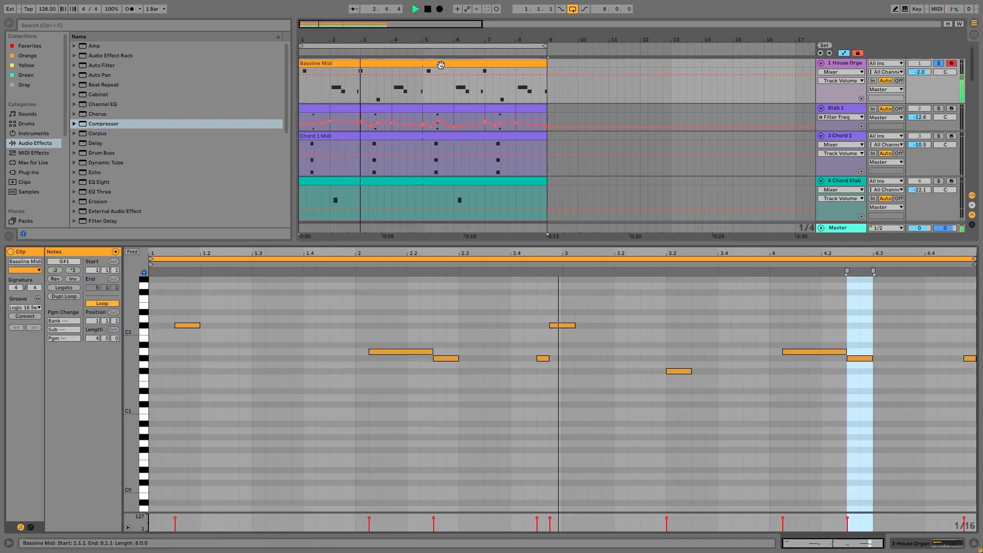
double_click(441, 65)
key("space")
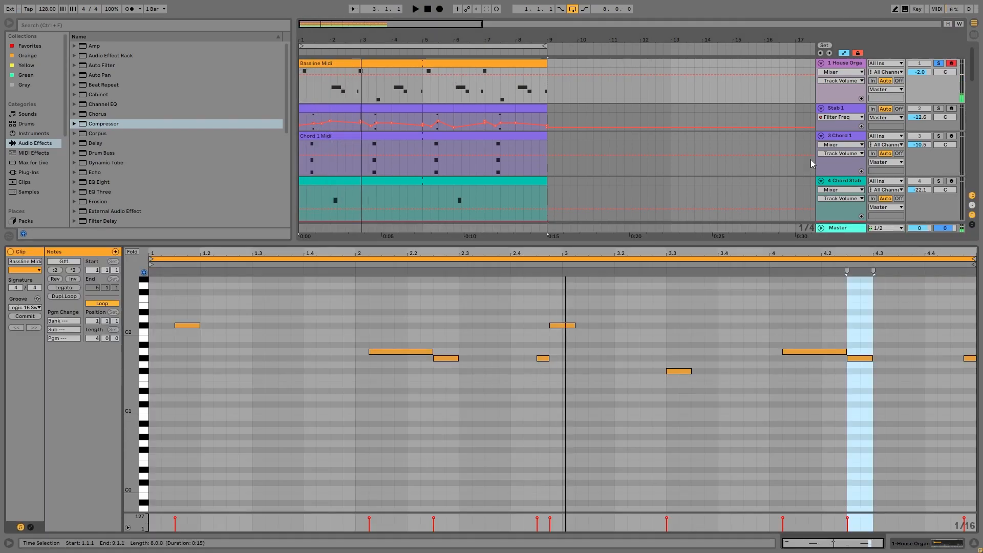
Compare the 1 House Organ track's sampler with its clip's MIDI notes and return to the sampler.
left_click(845, 64)
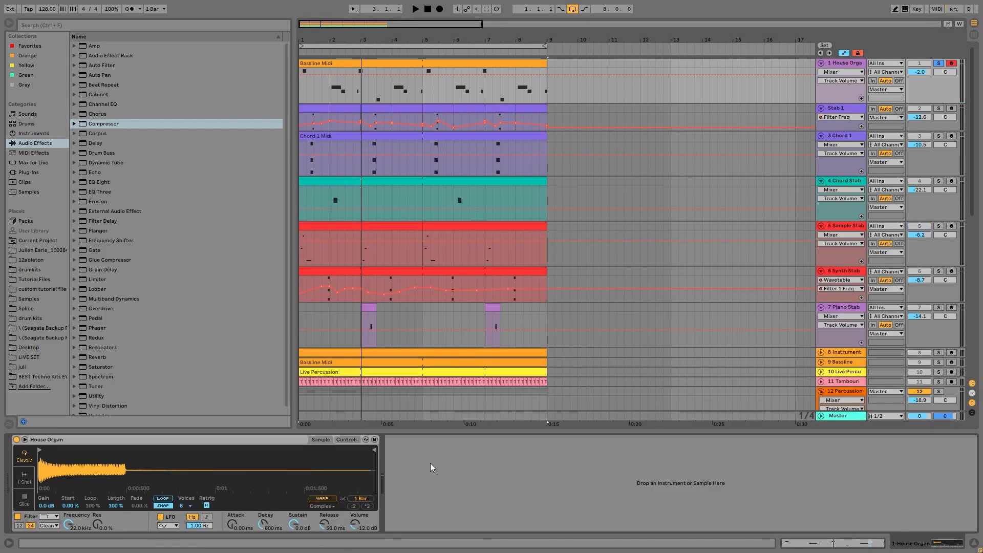
double_click(358, 61)
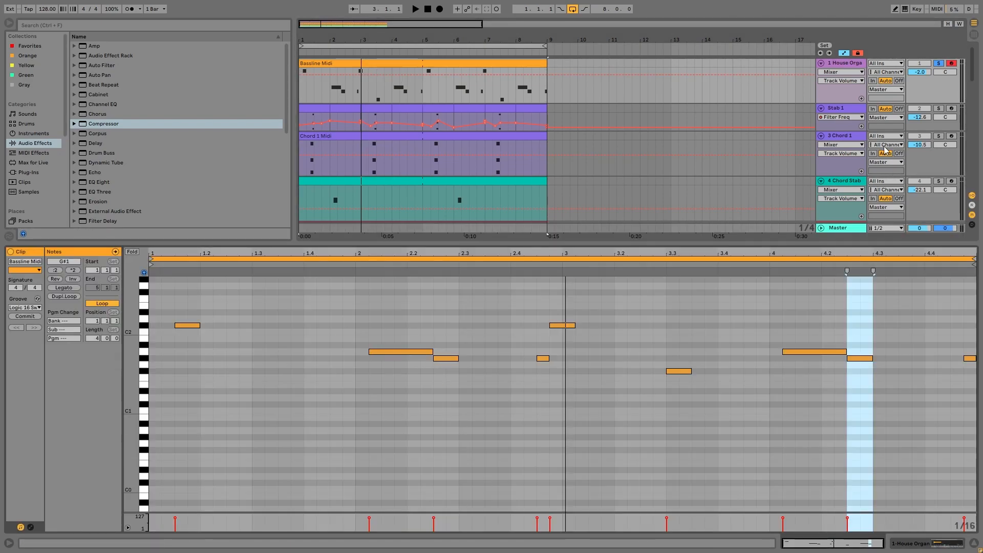
left_click(827, 65)
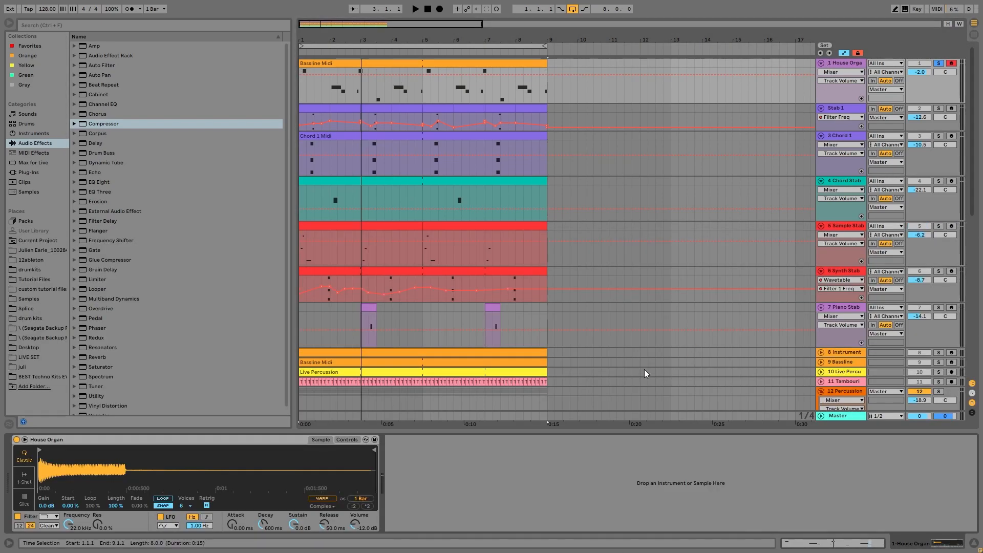
Solo and play the 9 Bassline track, and show its Bassline Midi clip's notes and its device chain.
left_click(938, 321)
scroll(706, 310, "up", 1)
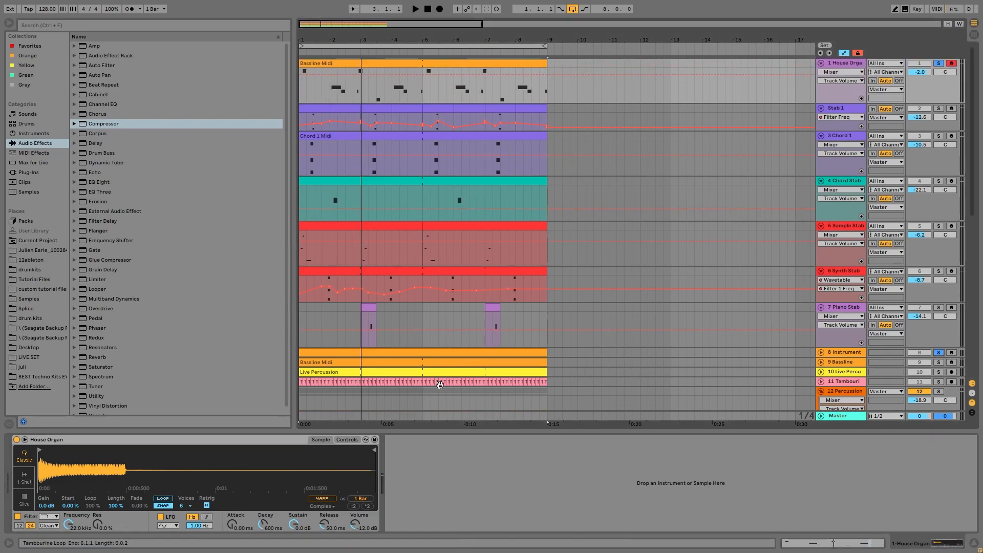
scroll(819, 348, "down", 1)
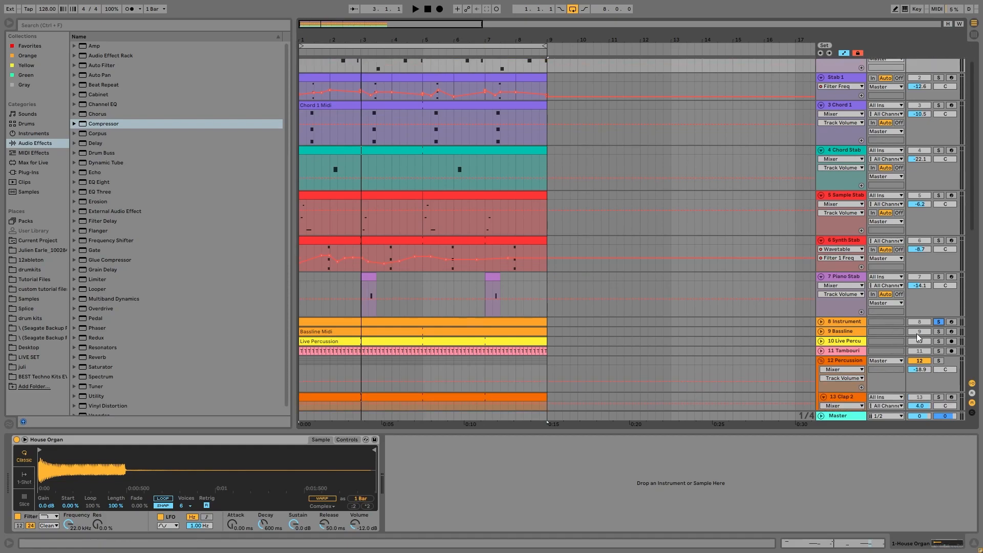
left_click(938, 331)
double_click(374, 332)
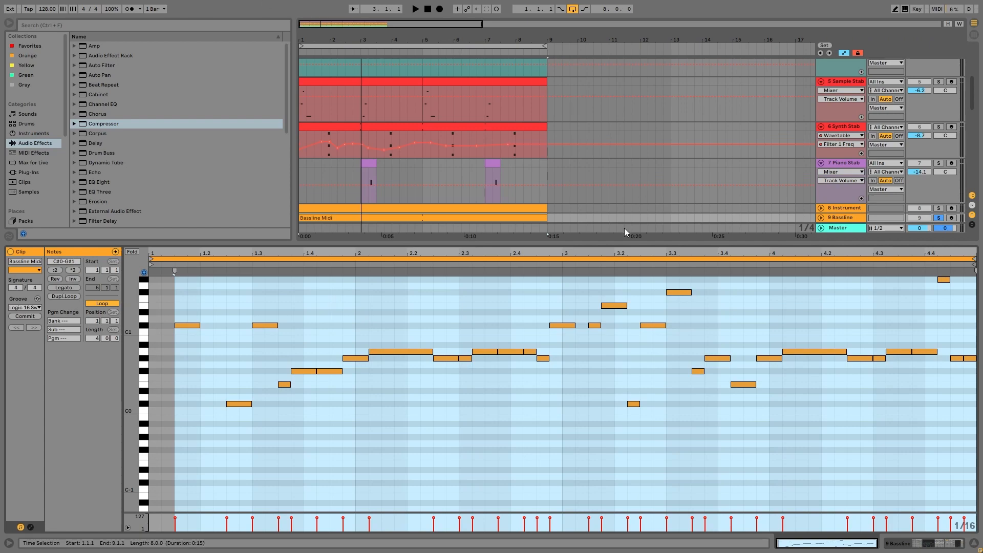
key("space")
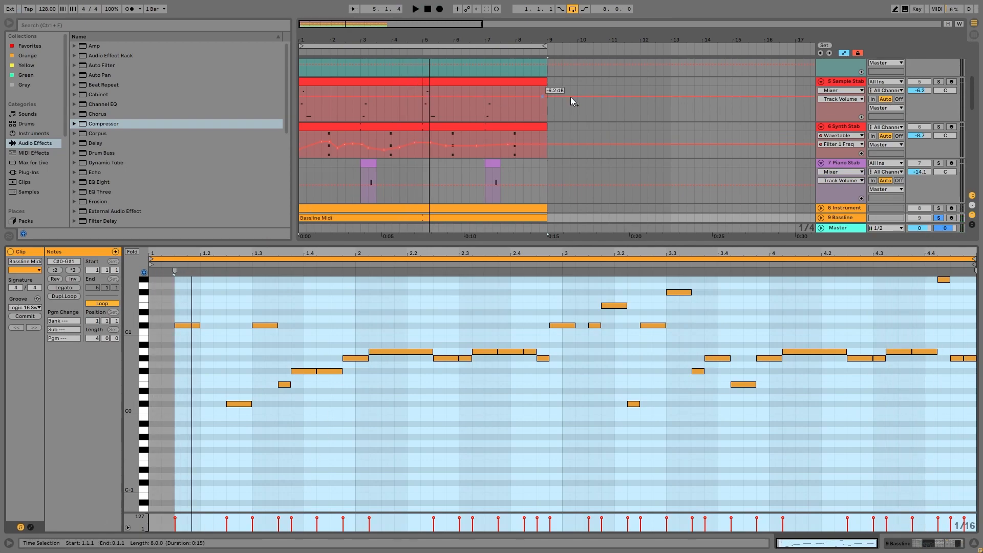
left_click(852, 217)
Play the soloed 1 House Organ track with the MIDI notes of its Bassline Midi clip displayed.
scroll(855, 220, "up", 5)
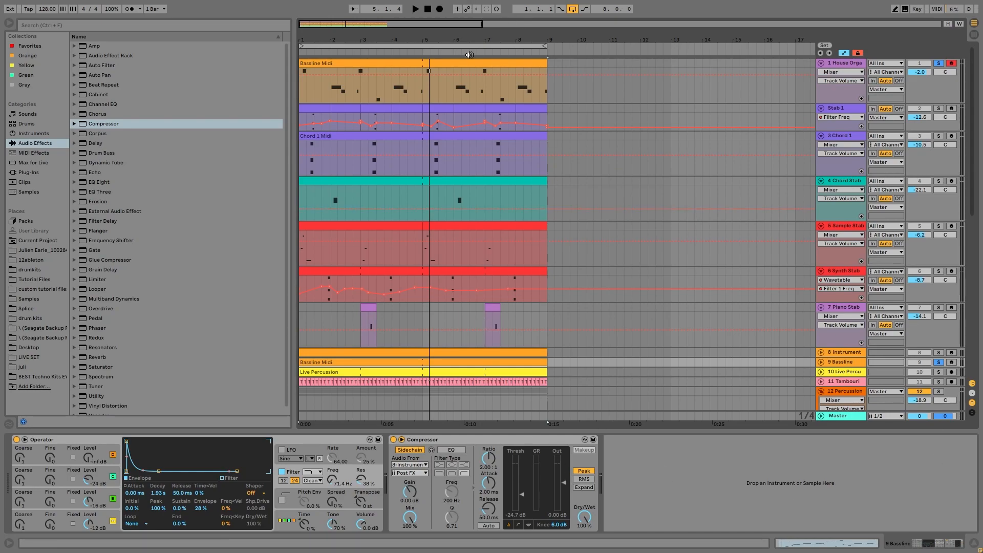
double_click(498, 72)
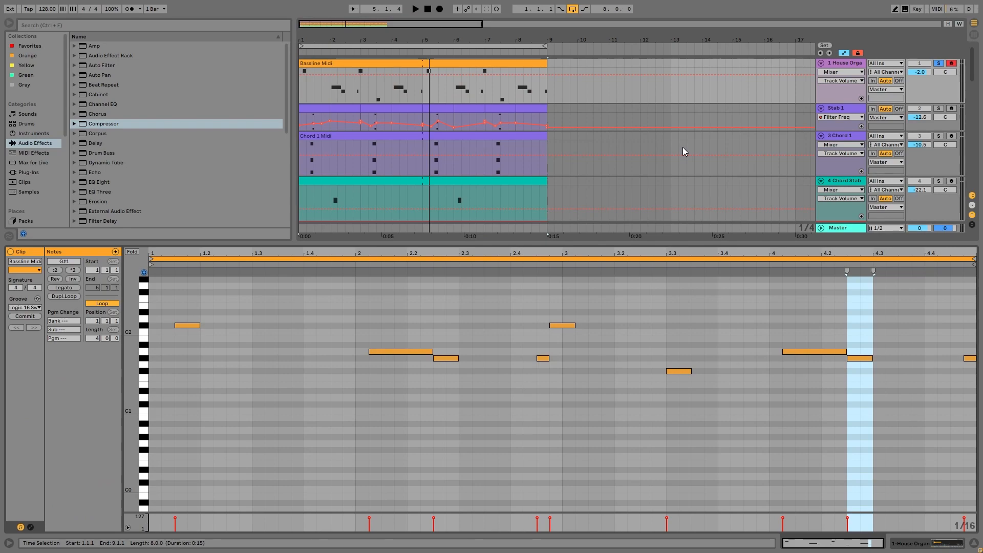
key("space")
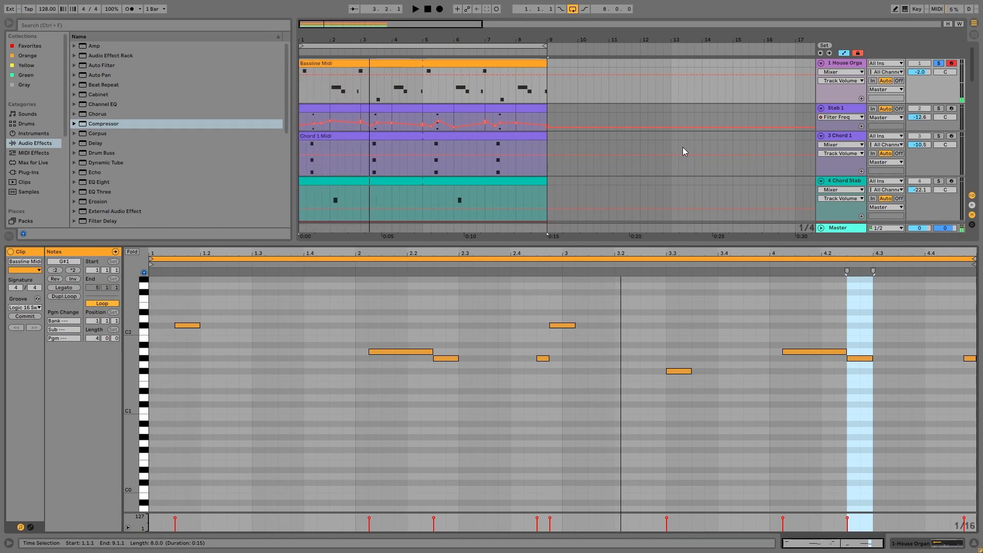
key("space")
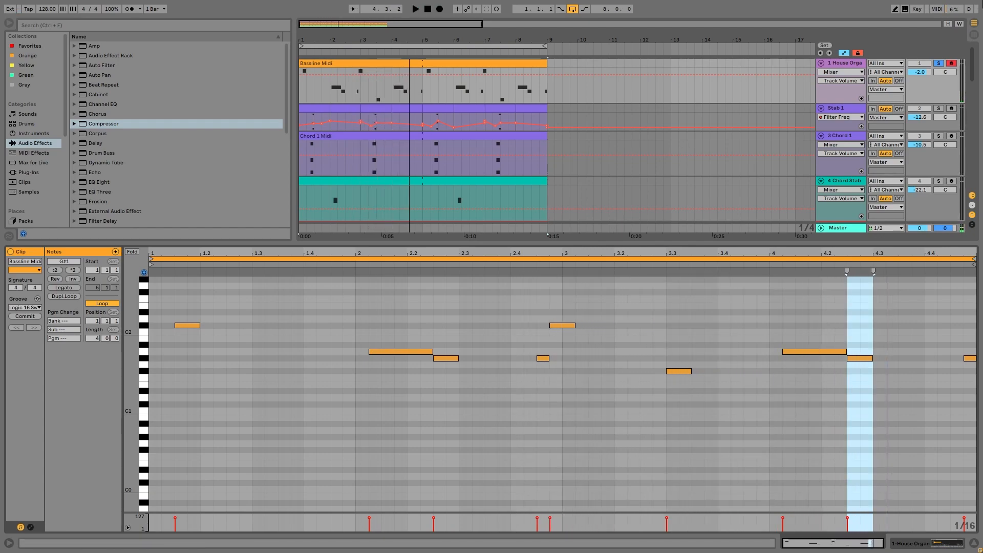
Unsolo the 1 House Organ track, show its sampler and play all tracks together.
left_click(939, 64)
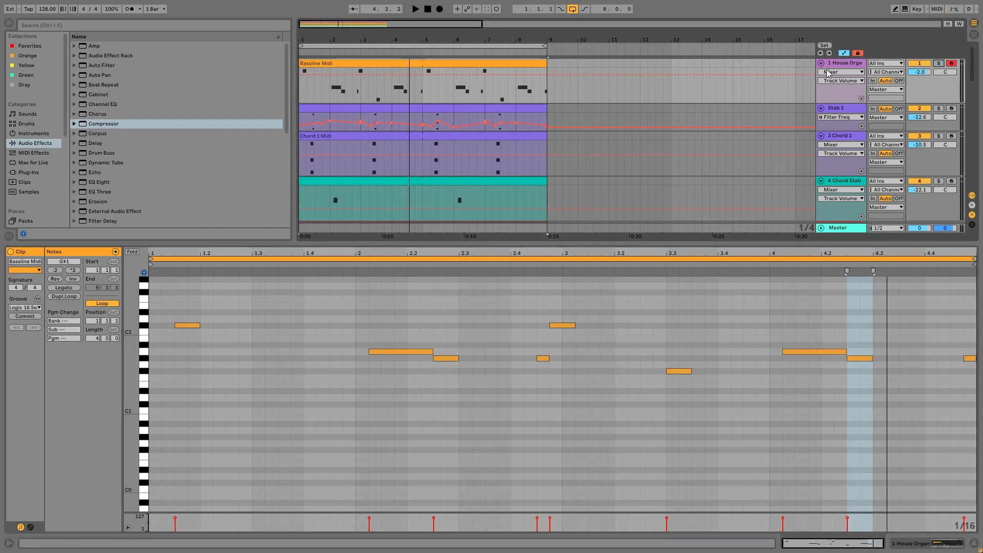
left_click(851, 63)
left_click(852, 63)
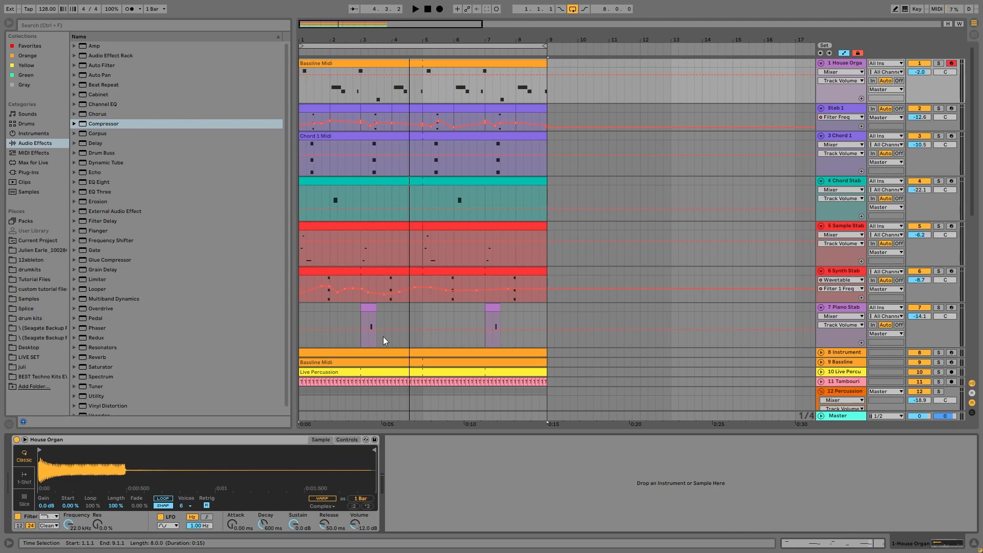
key("space")
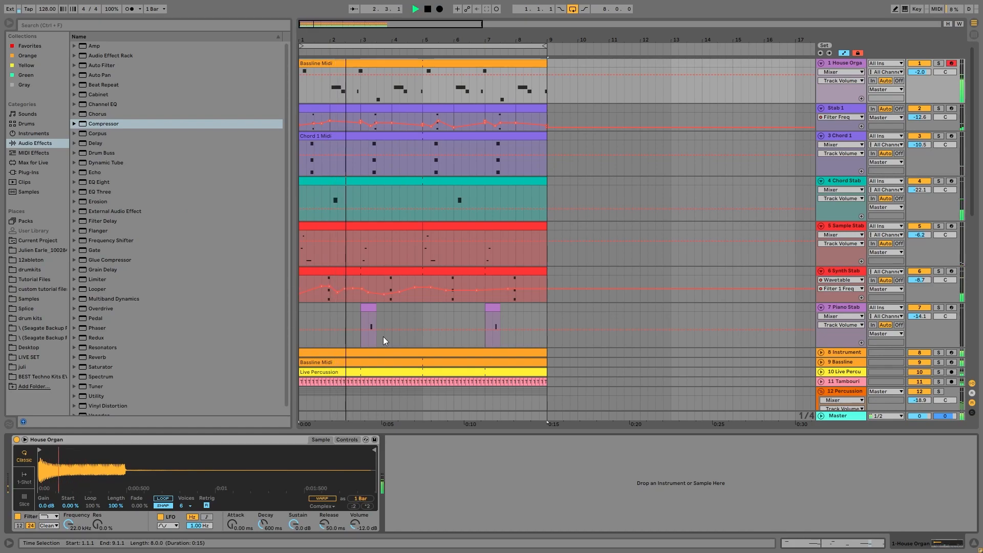
Set the 20 minimal lo track's volume to -20.7 dB during playback and turn off the arrangement loop.
scroll(383, 336, "down", 3)
scroll(494, 336, "up", 3)
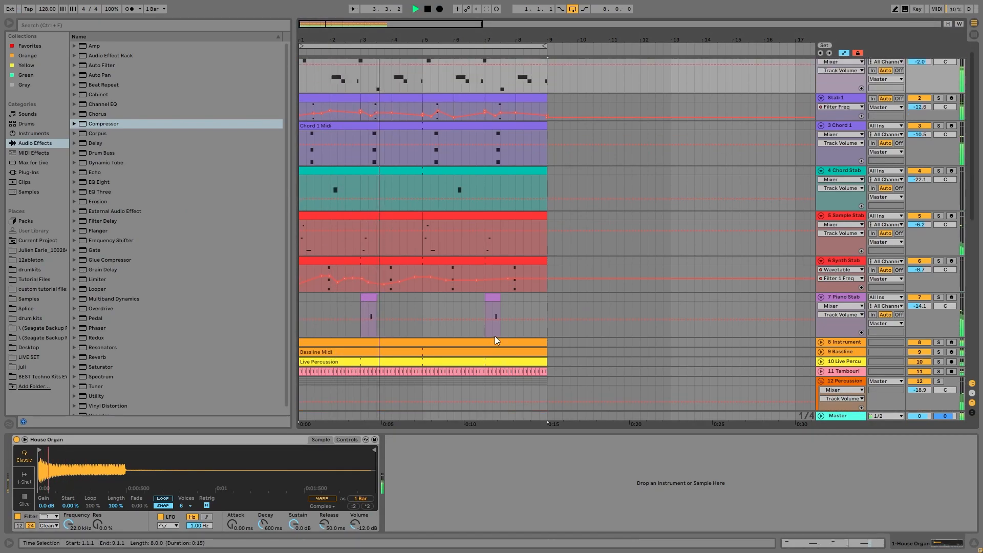
scroll(494, 336, "down", 15)
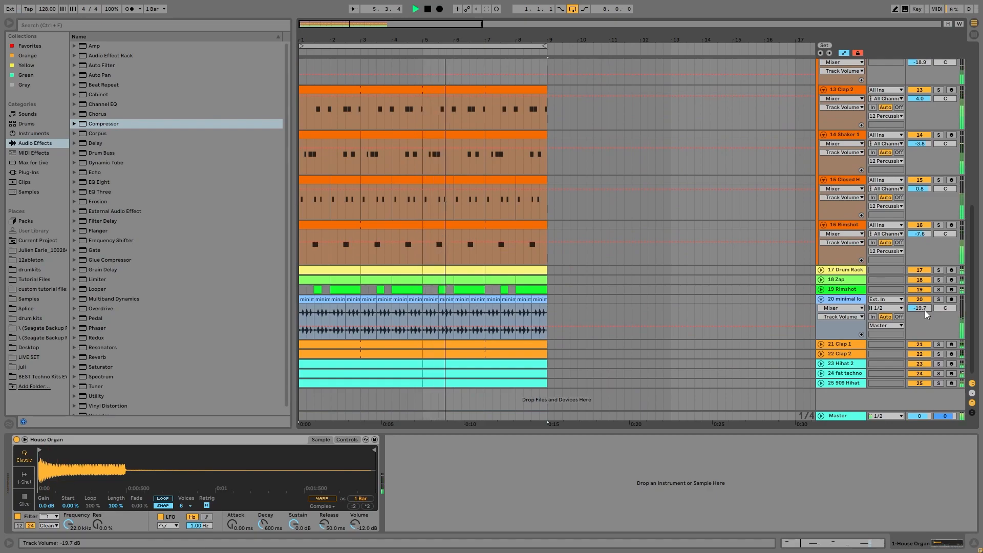
scroll(924, 310, "down", 1)
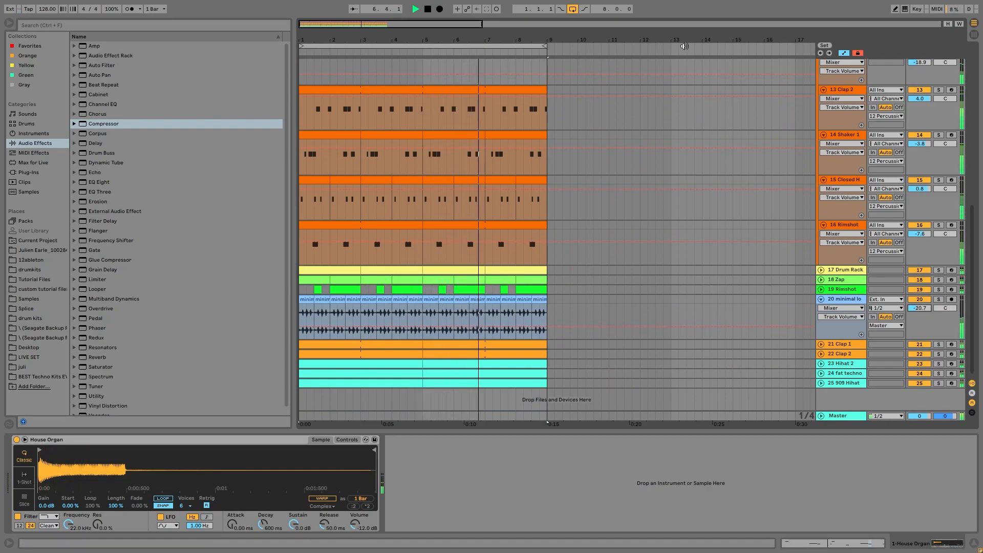
left_click(572, 9)
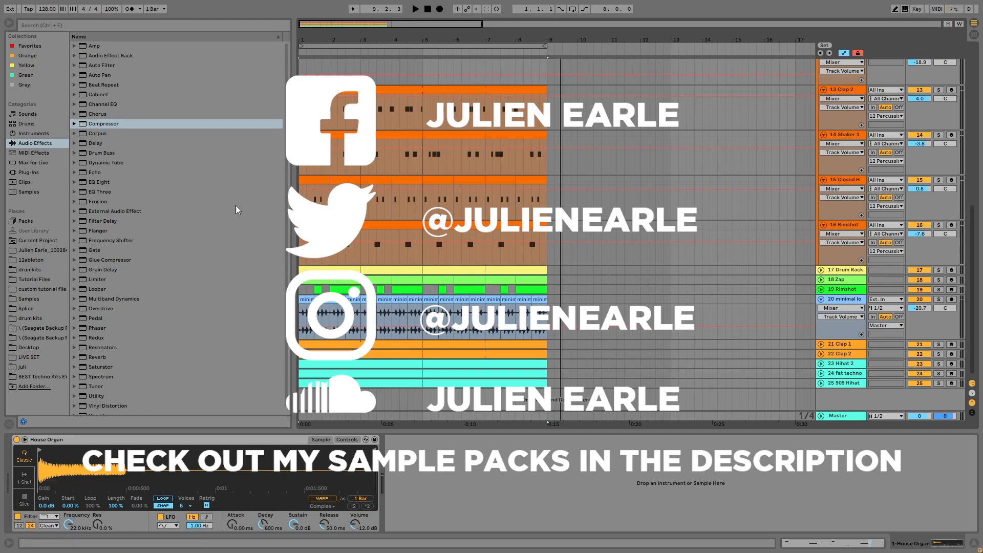
scroll(456, 131, "up", 10)
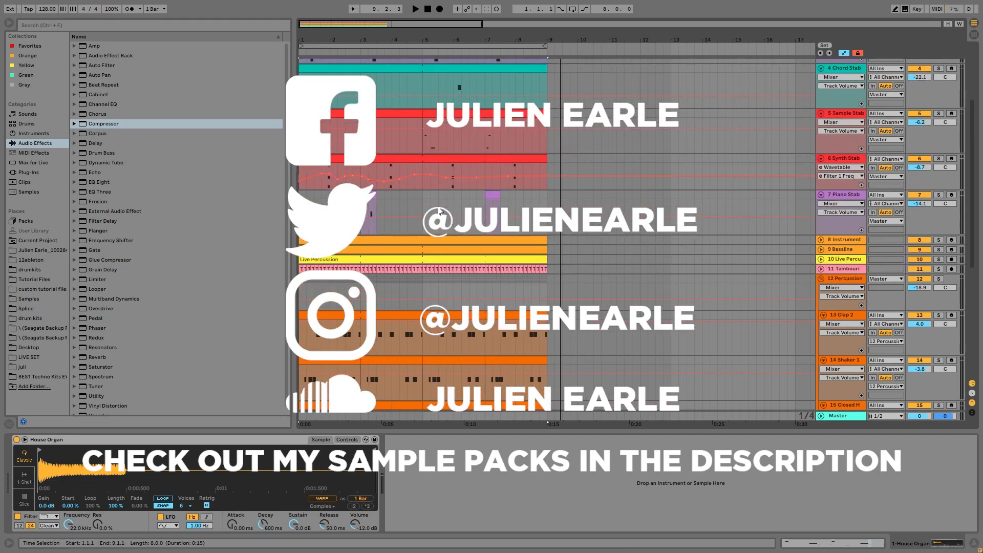